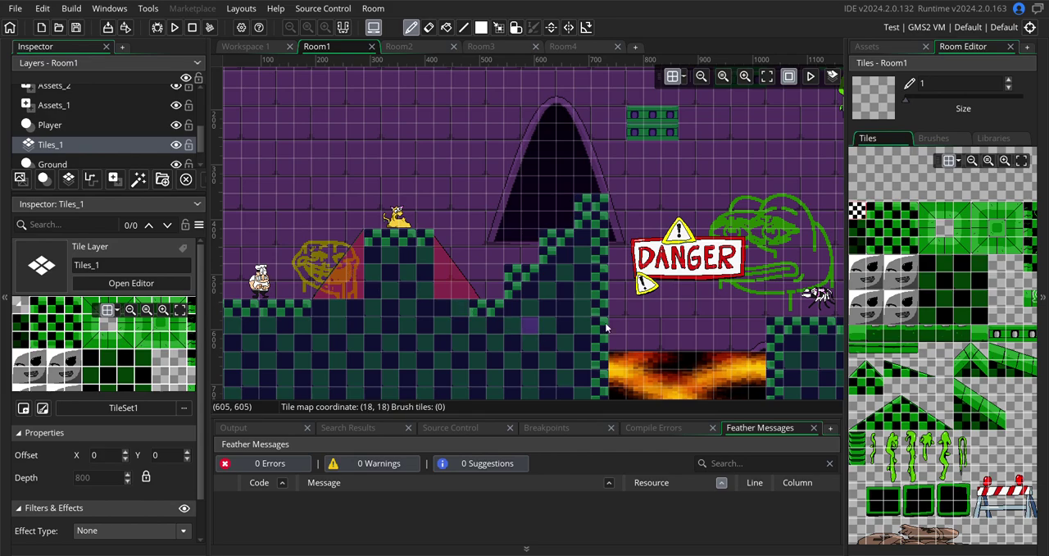
Load a block of green slope and checker tiles from TileSet1 as the Rectangle-tool brush
click(967, 363)
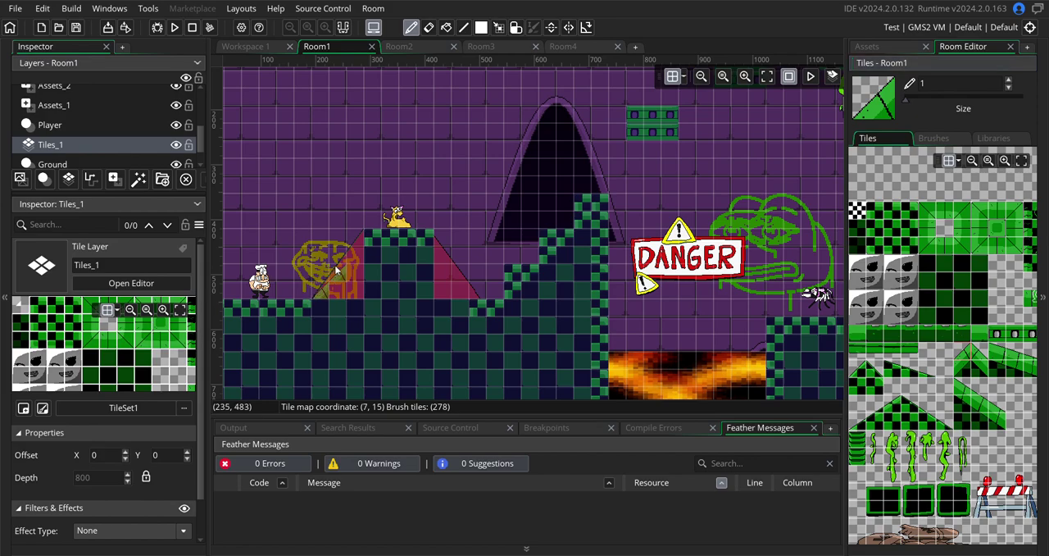
key(Escape)
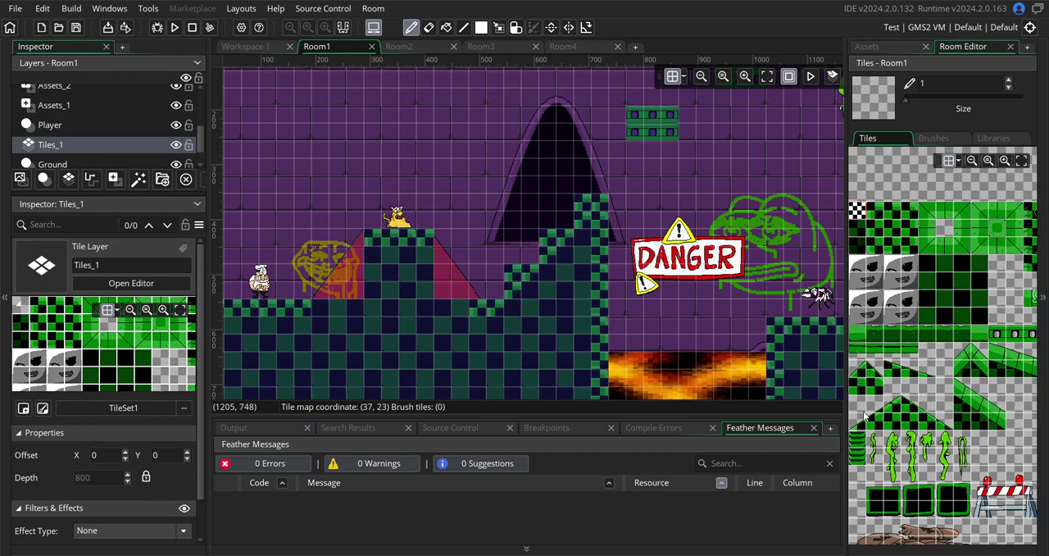
drag(858, 427, 894, 414)
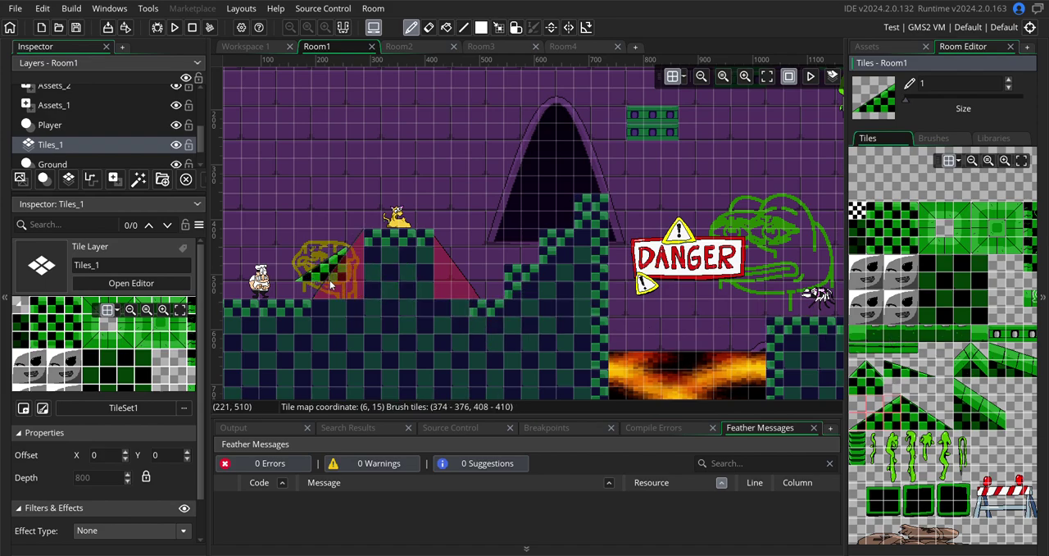
click(482, 28)
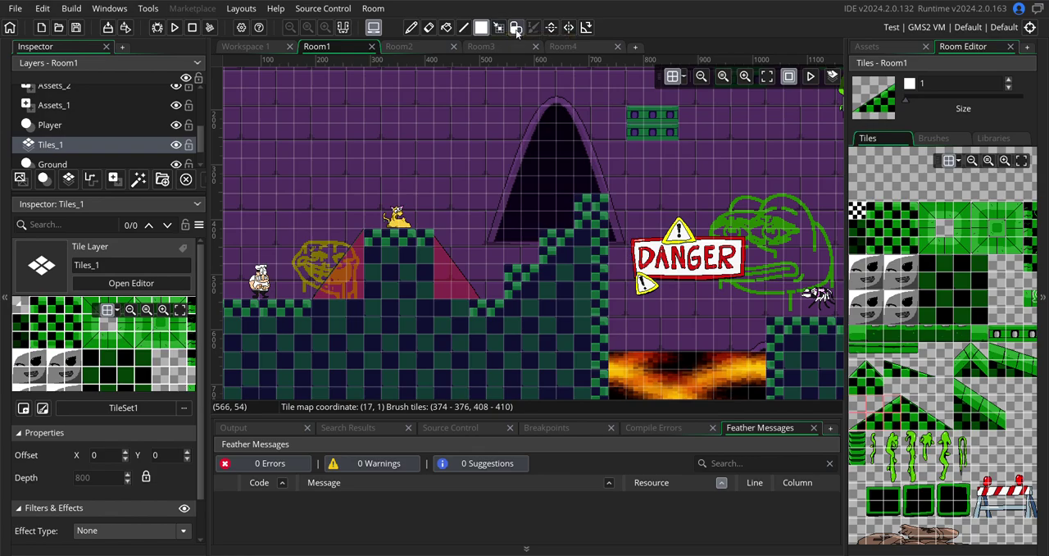
Try a checker-tile flood fill and a freehand diagonal strip in Room1, undoing both
click(446, 28)
click(345, 259)
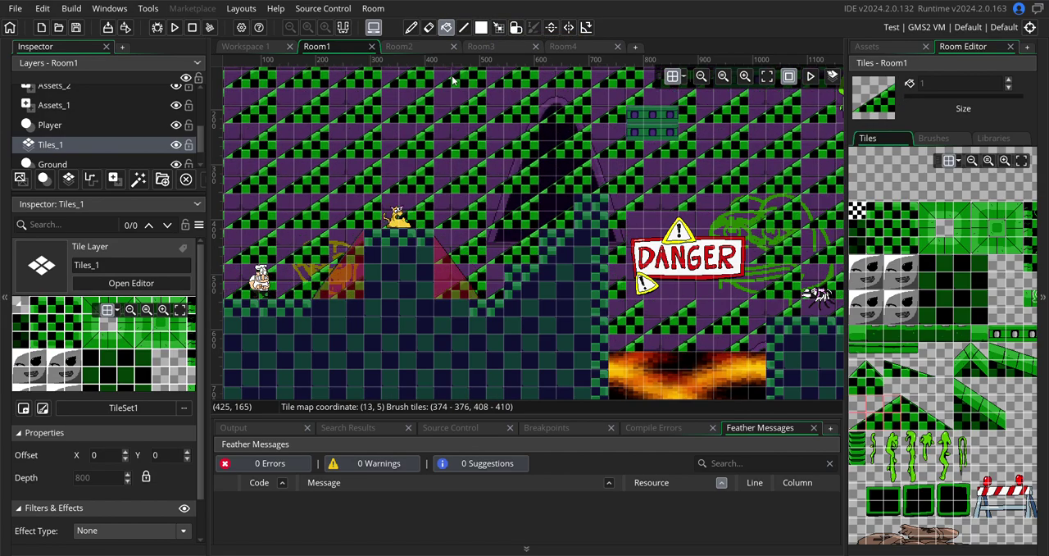
key(ctrl+z)
click(481, 28)
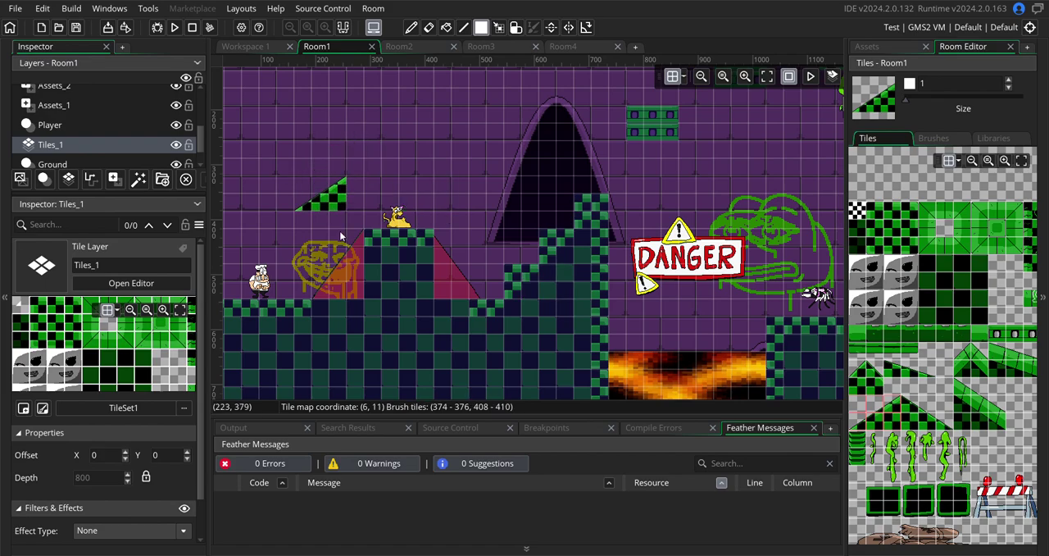
click(417, 33)
drag(361, 236, 316, 297)
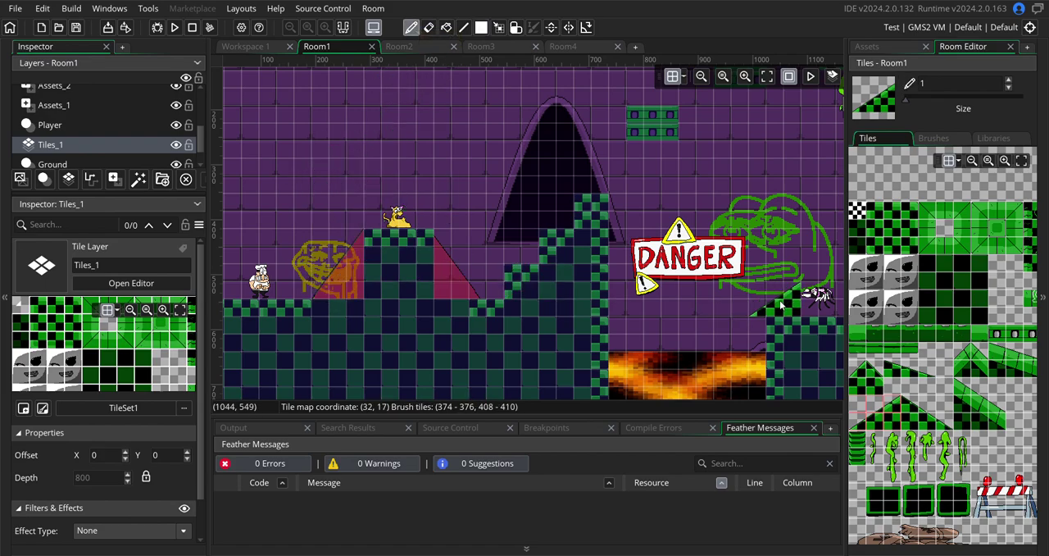
drag(325, 297, 355, 237)
key(ctrl+z)
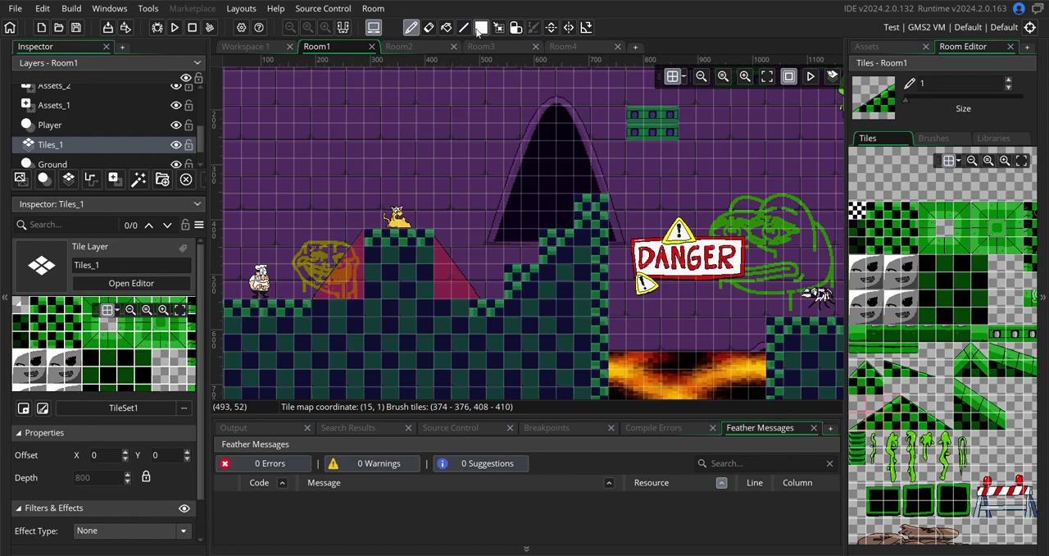
Clear the brush and select a small green slope section as the new brush
click(481, 28)
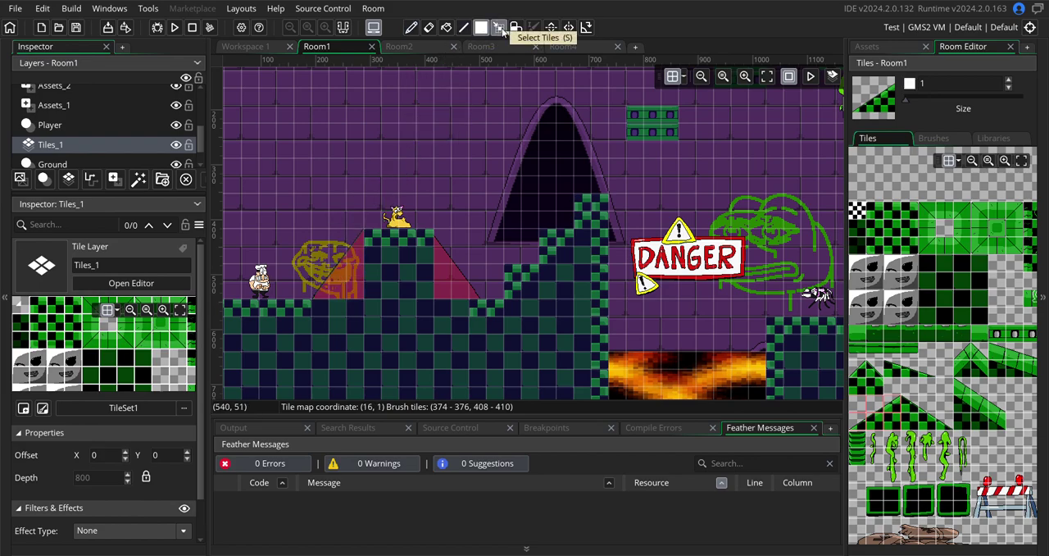
click(500, 29)
click(484, 29)
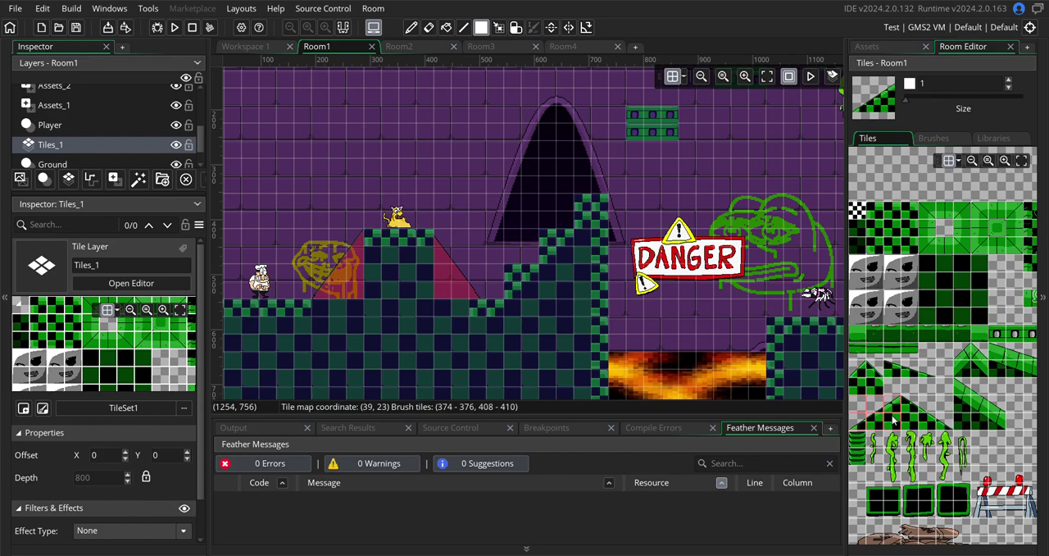
drag(893, 409, 883, 414)
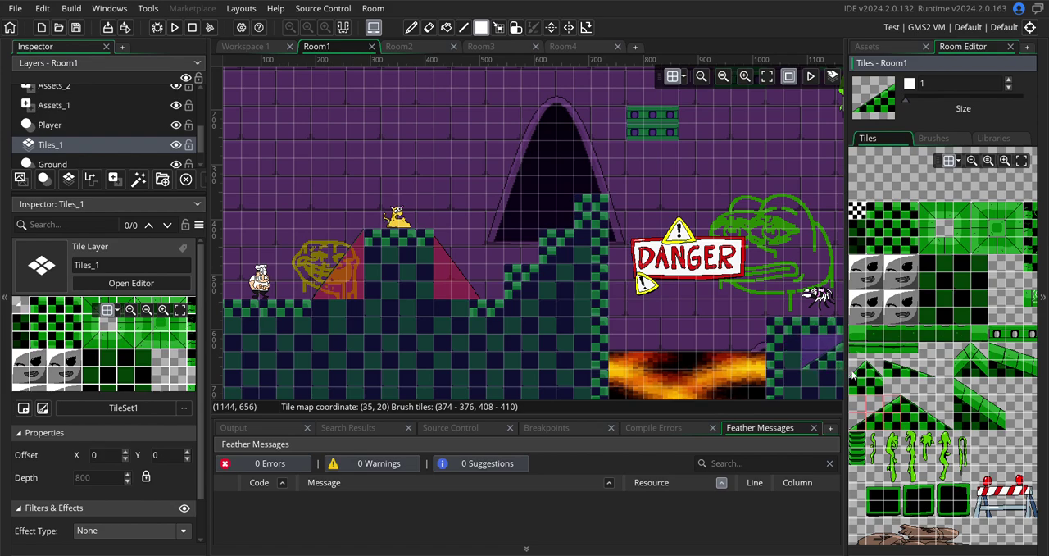
Paint green slope tiles down the left pink slope edge
click(865, 428)
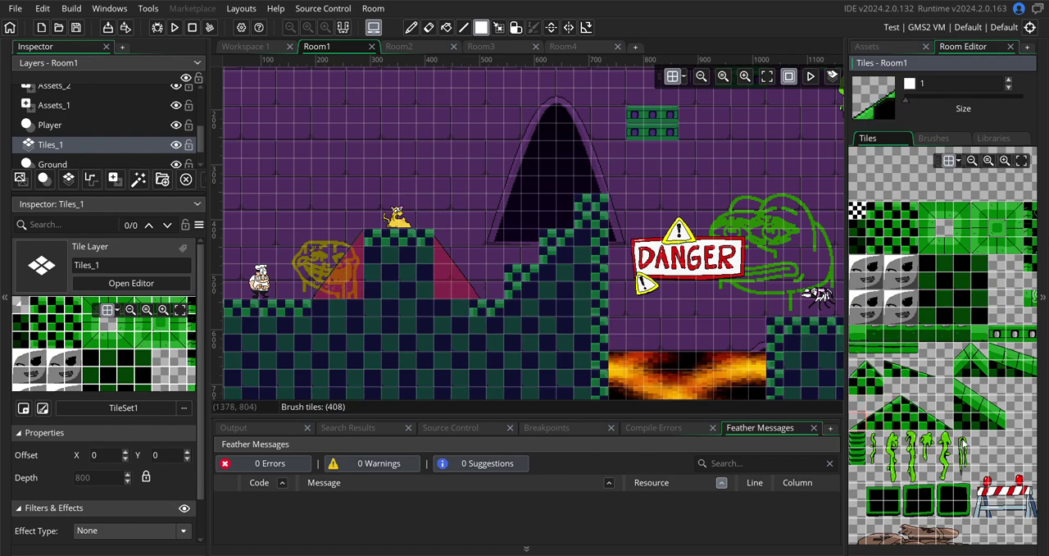
click(853, 373)
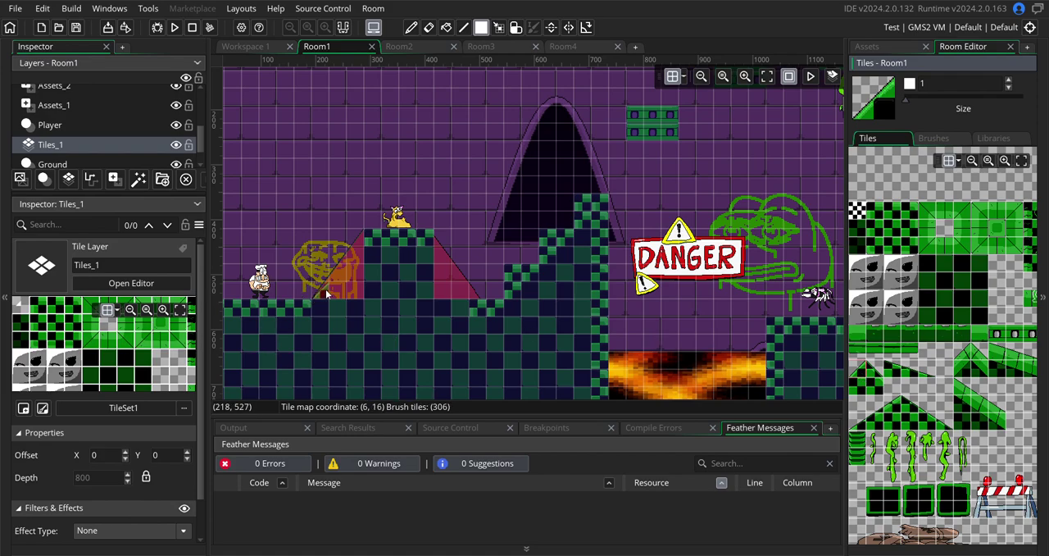
drag(338, 274, 355, 243)
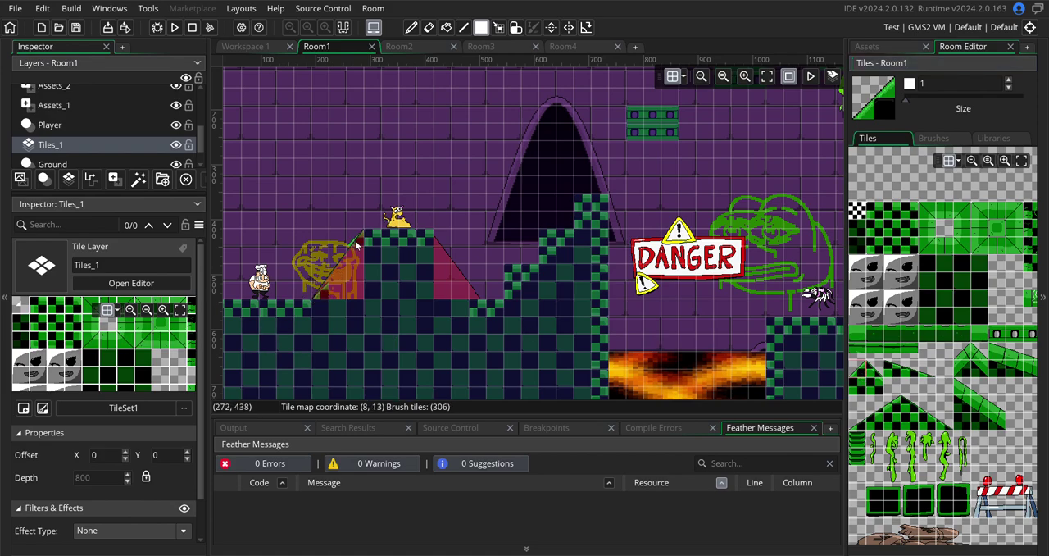
click(857, 211)
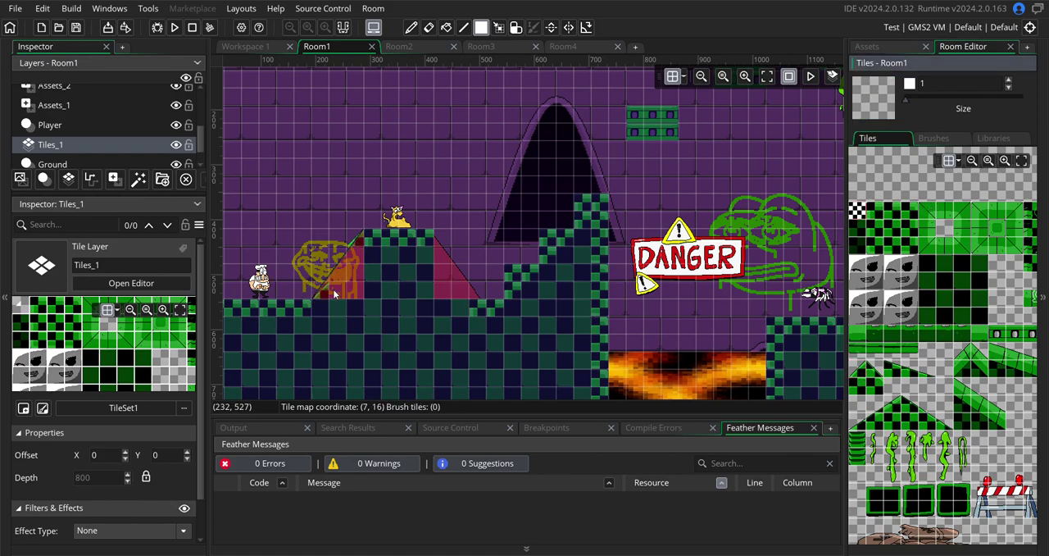
click(864, 374)
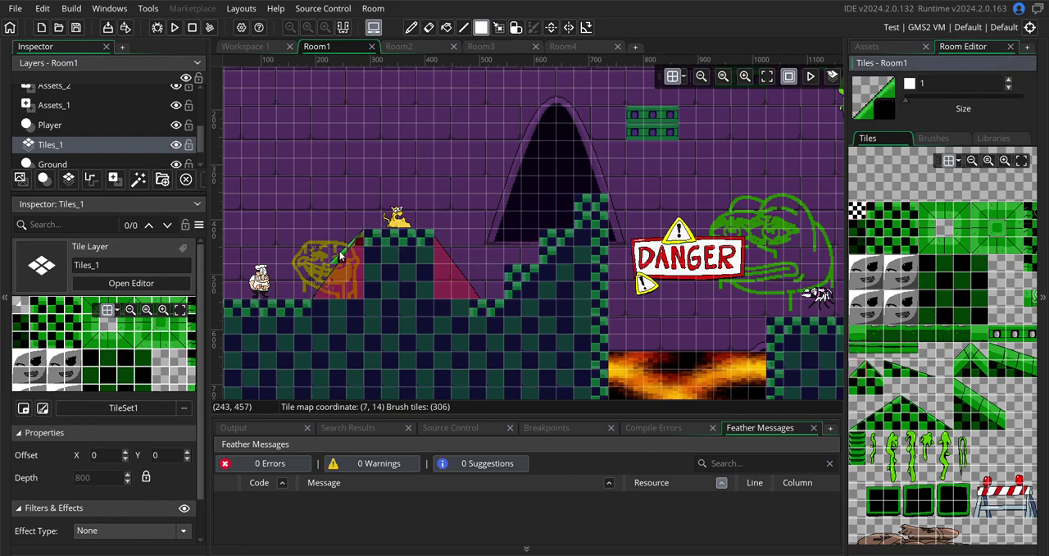
drag(341, 256, 309, 295)
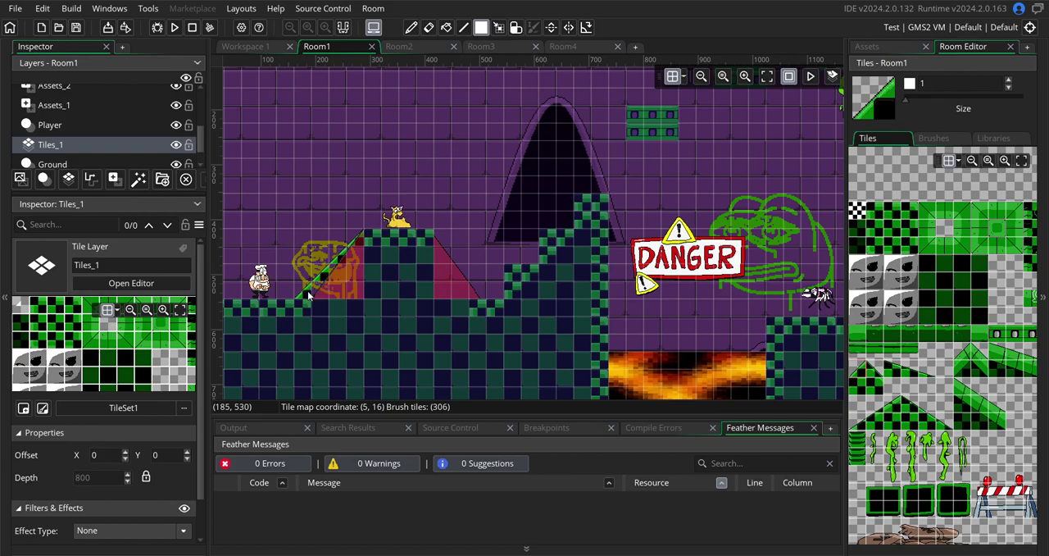
click(860, 394)
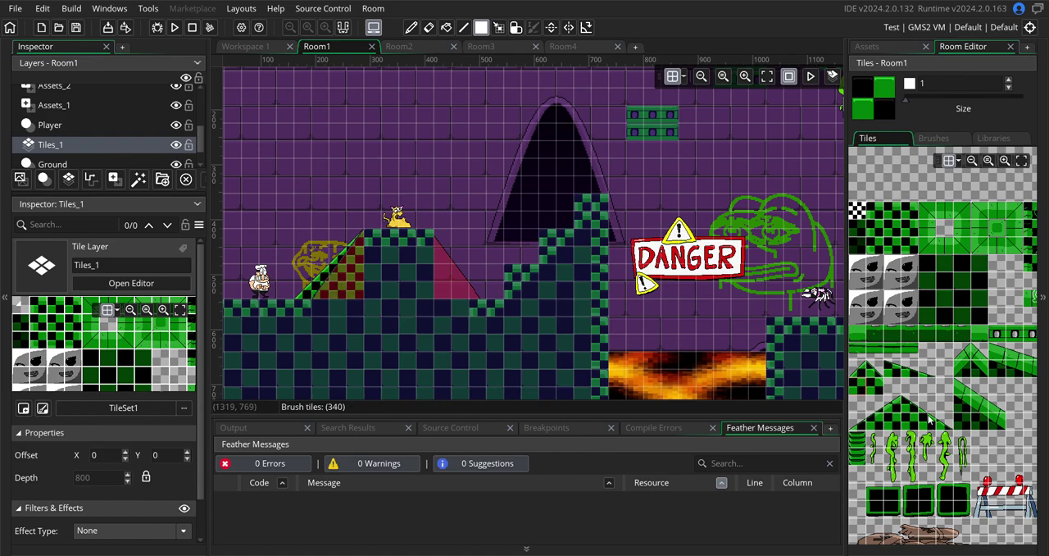
Edge the right pink slope with opposite-facing green slope tiles
click(876, 376)
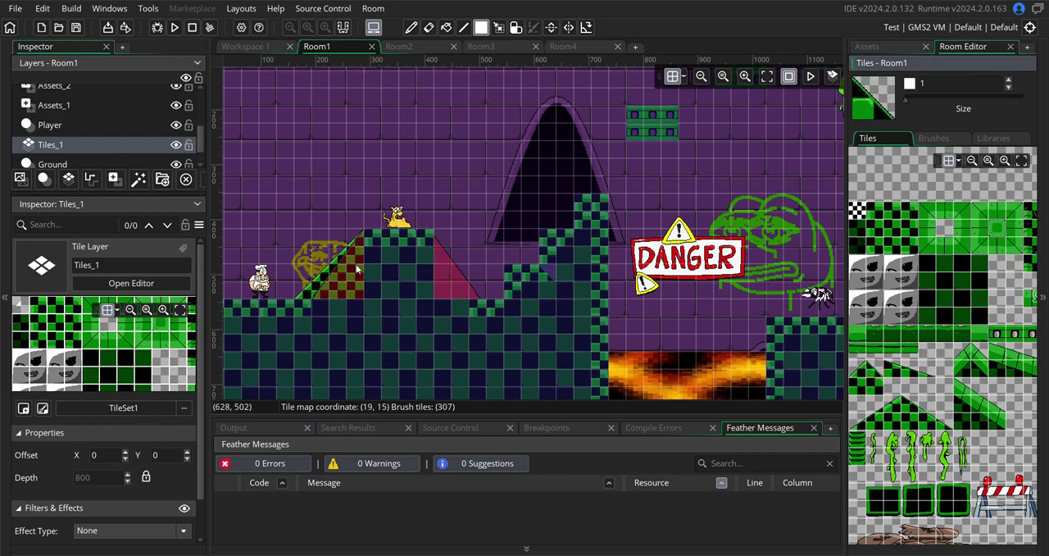
click(448, 257)
drag(455, 262, 489, 292)
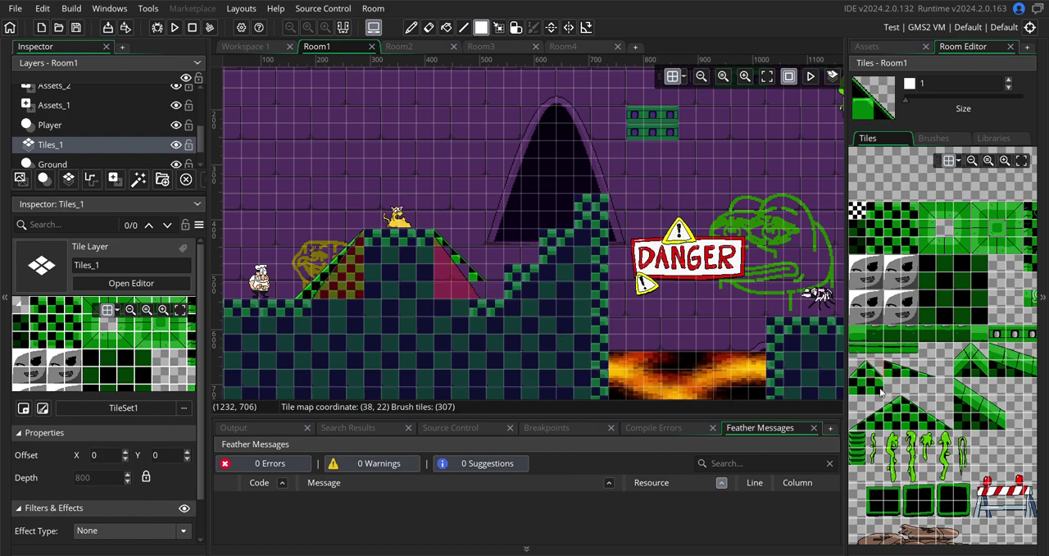
click(879, 392)
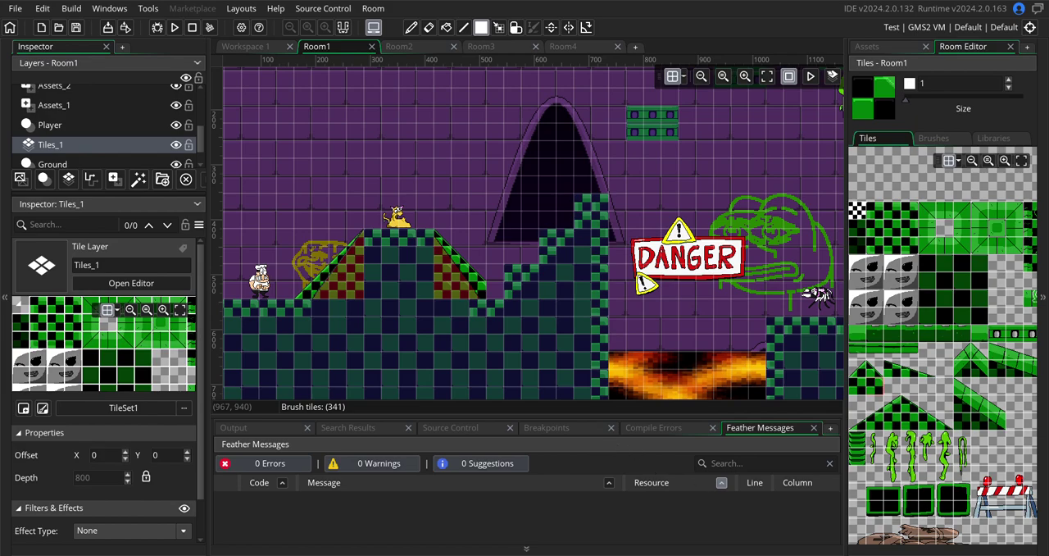
Switch to Room2, then show obj_player's Step event code in Workspace 1
click(409, 51)
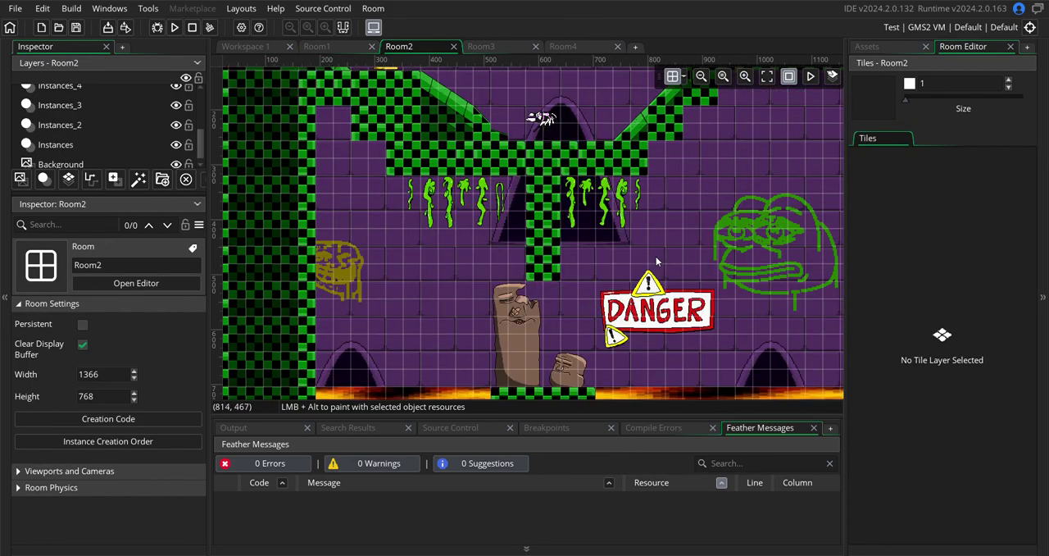
scroll(656, 262, down, 3)
scroll(655, 261, up, 4)
scroll(656, 262, up, 2)
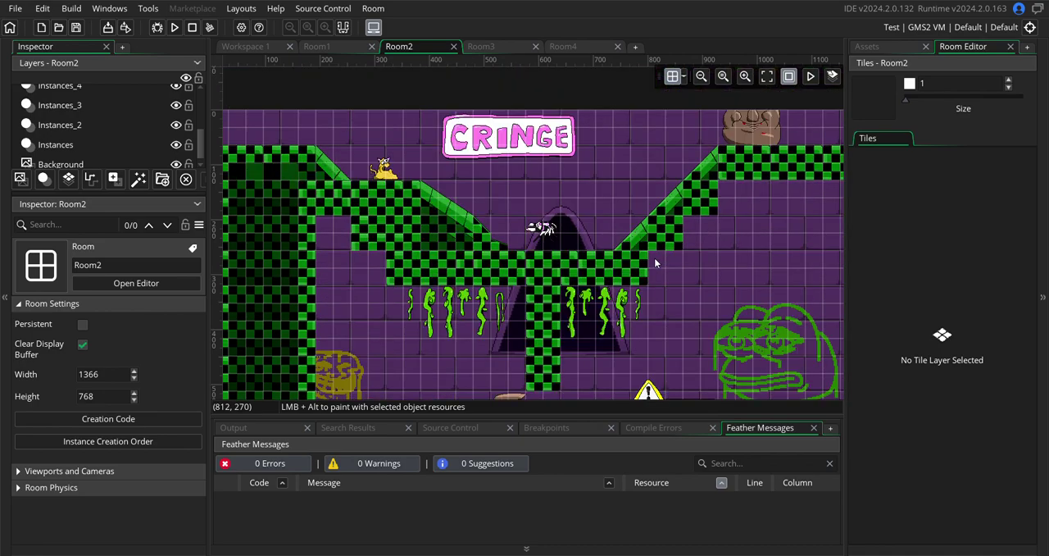
scroll(541, 168, down, 3)
scroll(593, 157, down, 5)
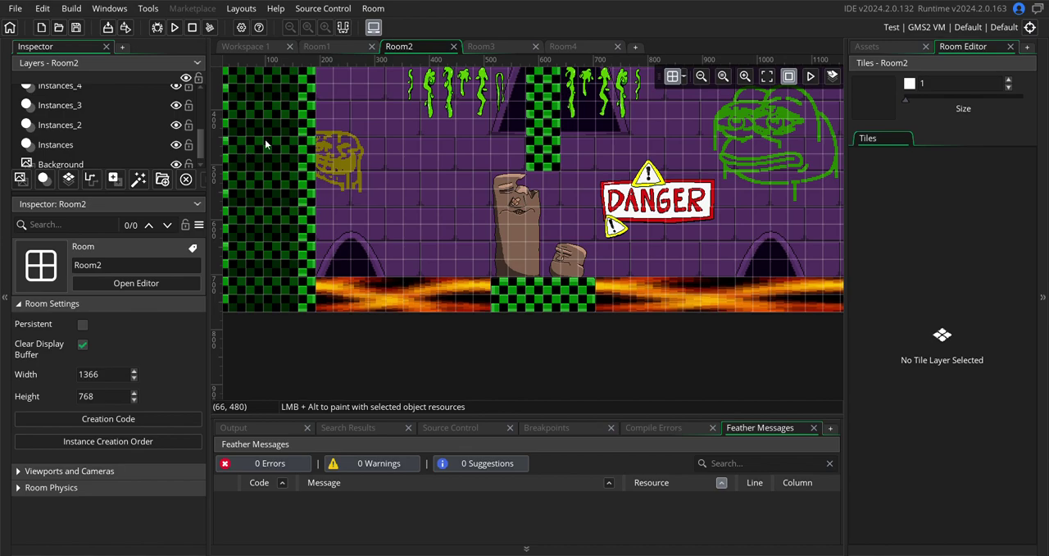
click(260, 46)
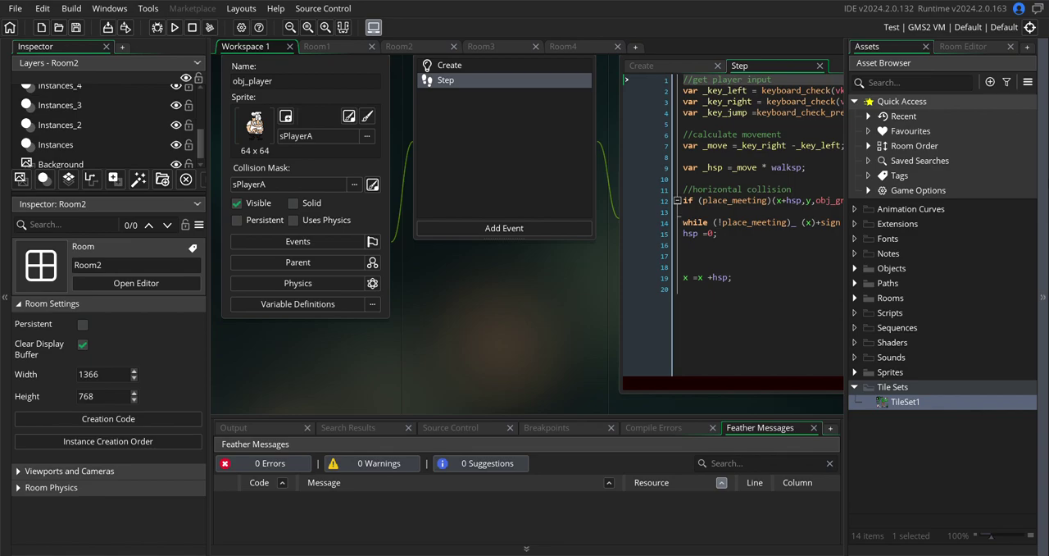
Collapse the Asset Browser and run the build, which fails at Step line 14
click(1043, 297)
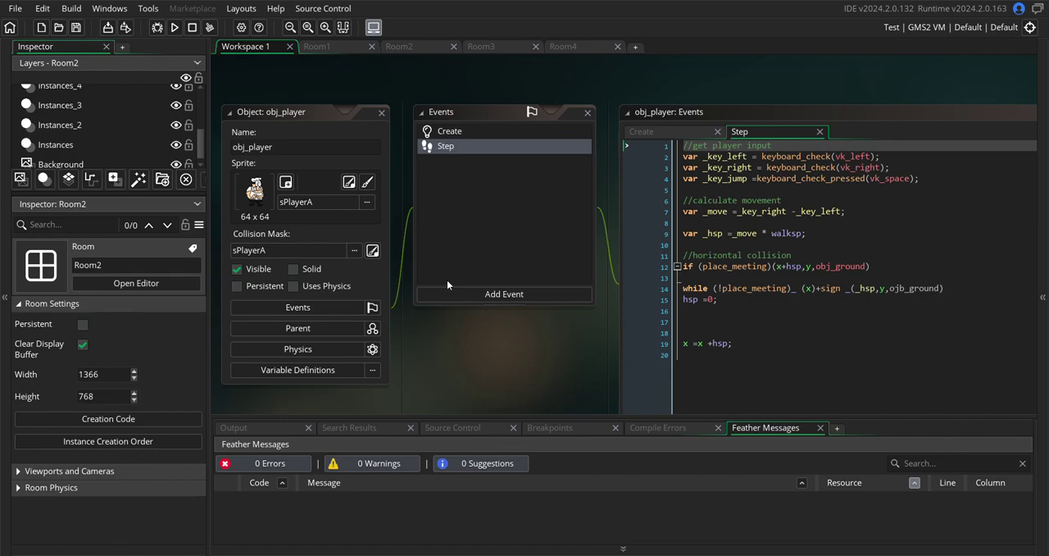
click(175, 30)
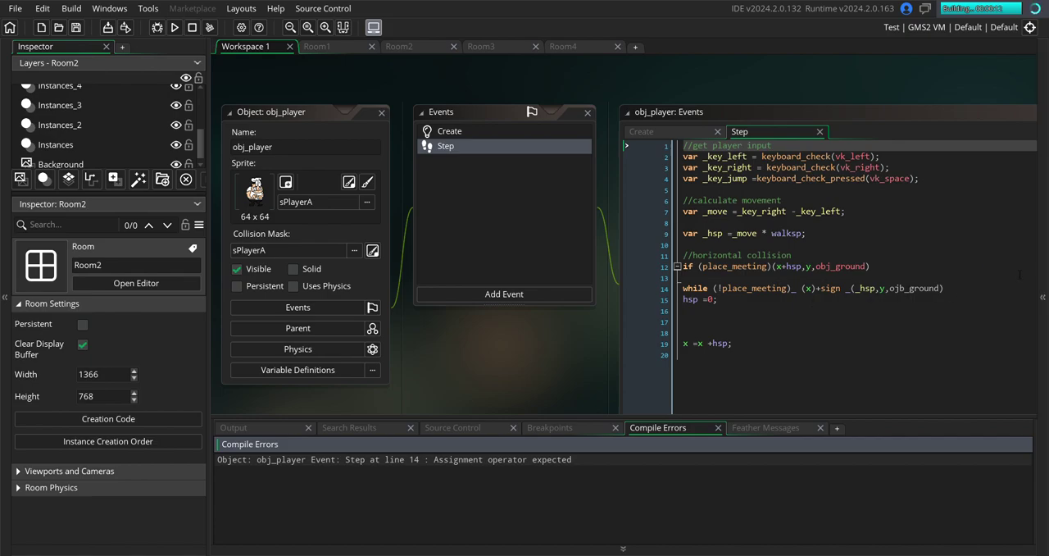
Remove the trailing parenthesis, the parenthesis before hsp and the semicolon on line 14
click(968, 289)
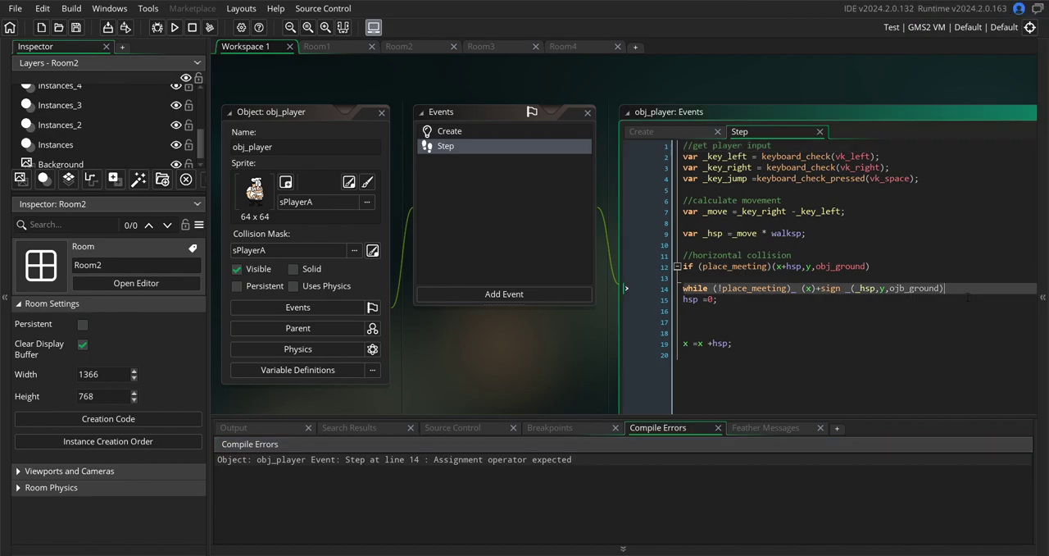
key(BackSpace)
key(BackSpace)
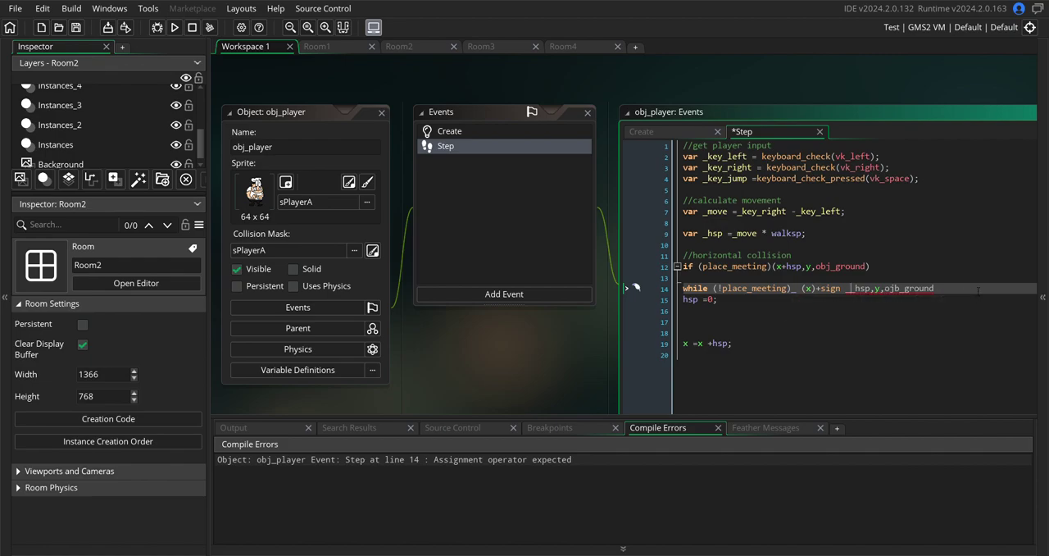
text(;)
key(BackSpace)
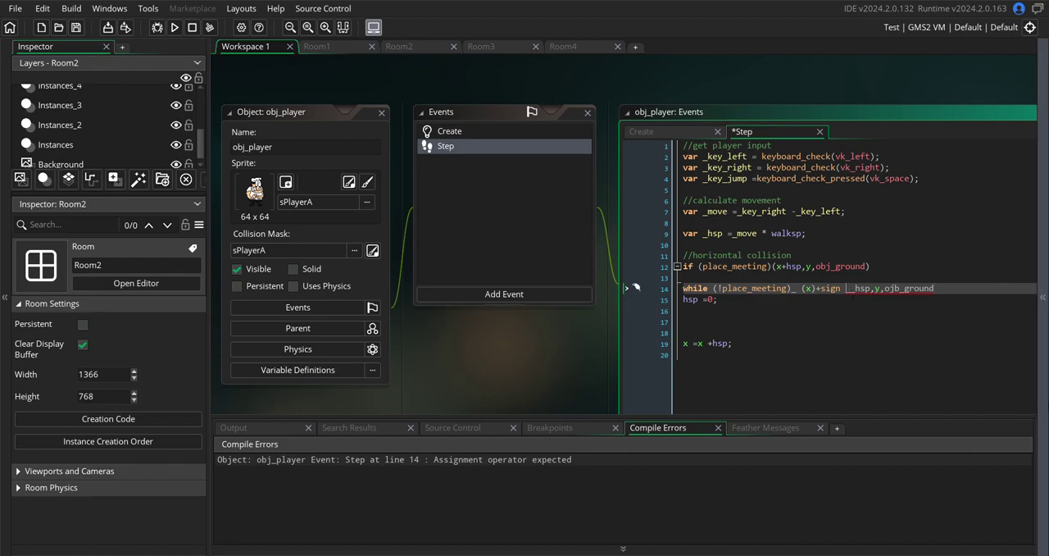
drag(684, 299, 949, 300)
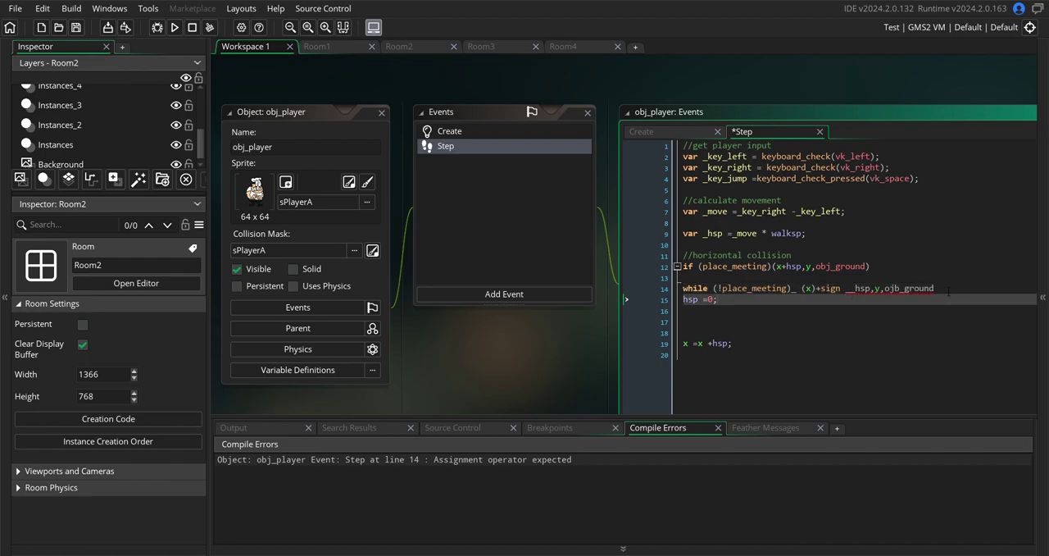
click(948, 289)
text())
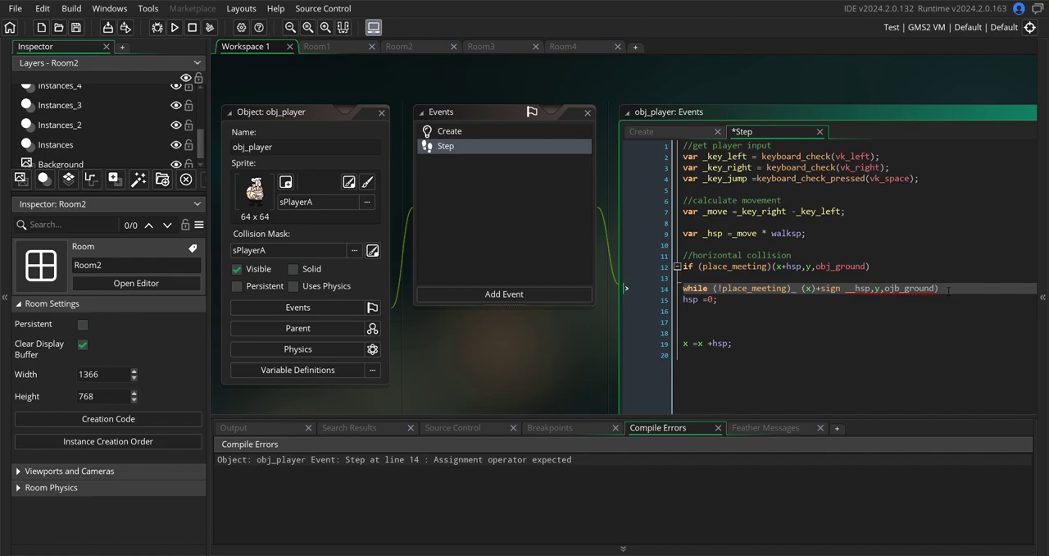
key(BackSpace)
Rework the parentheses around +sign so it reads +sign (_hsp,y,ojb_ground)
click(815, 289)
text(()
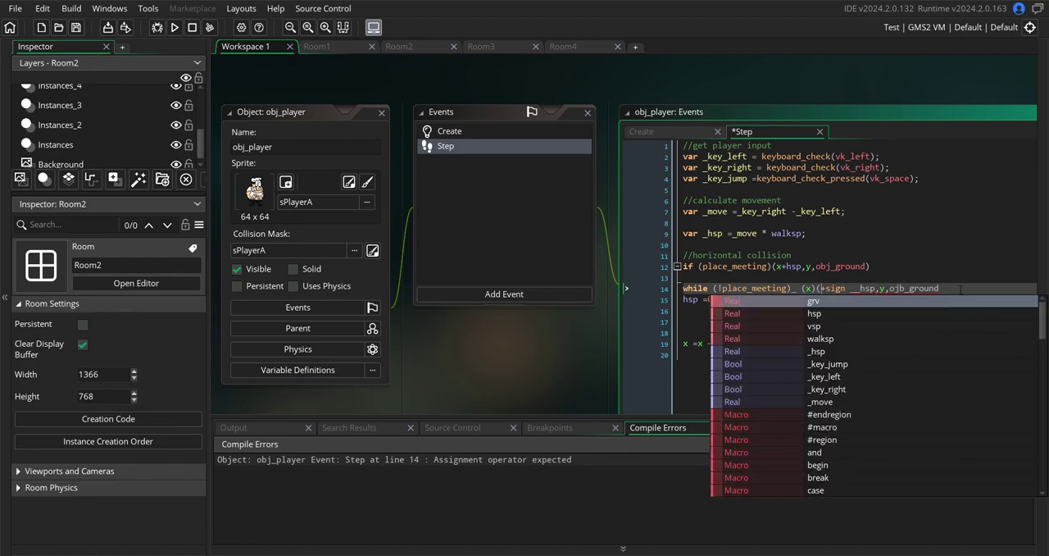
key(Escape)
text())
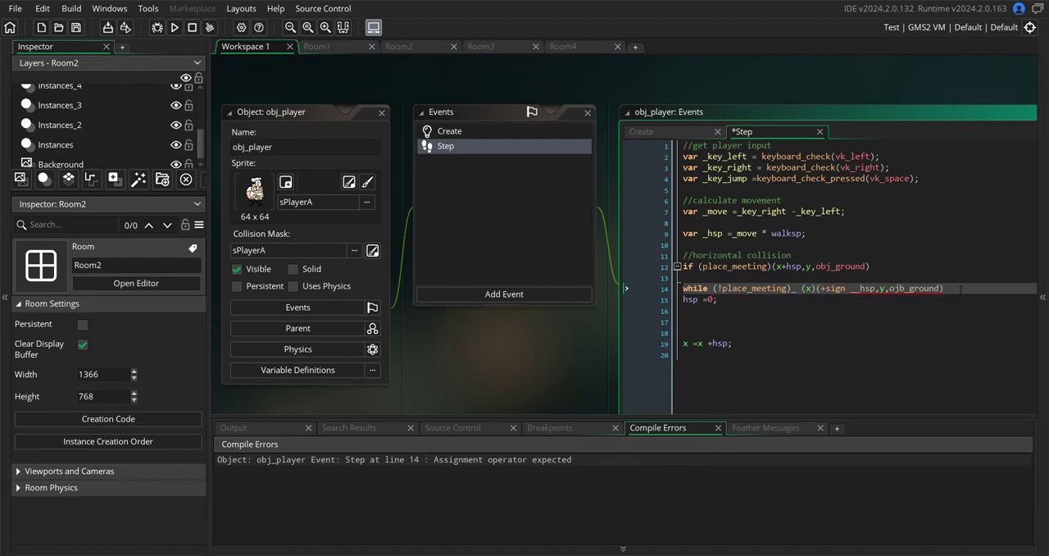
key(BackSpace)
key(Up)
click(820, 288)
key(BackSpace)
key(BackSpace)
text())
click(848, 289)
text(()
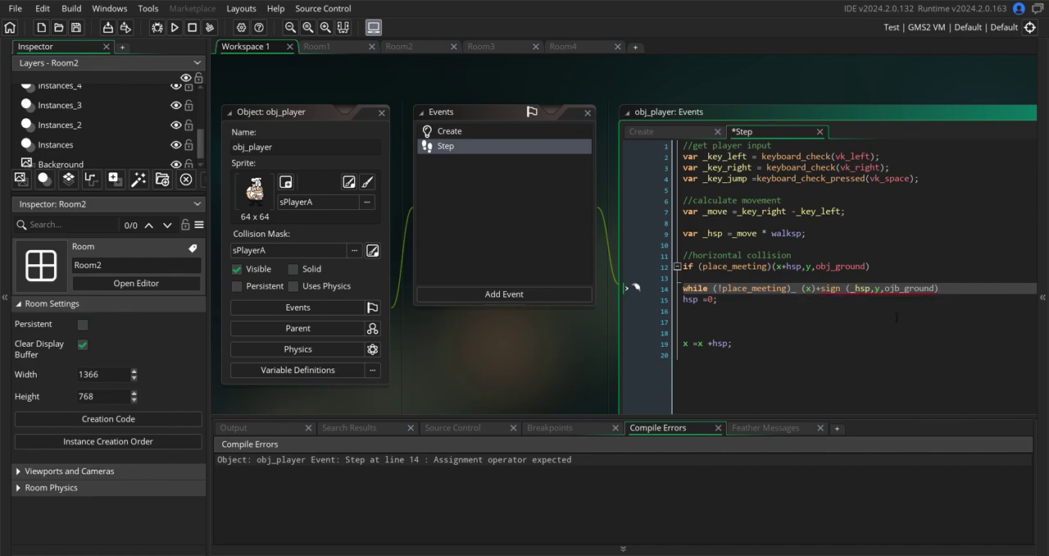
Test-run the game twice, inspecting the sign call on line 14 between runs
click(174, 27)
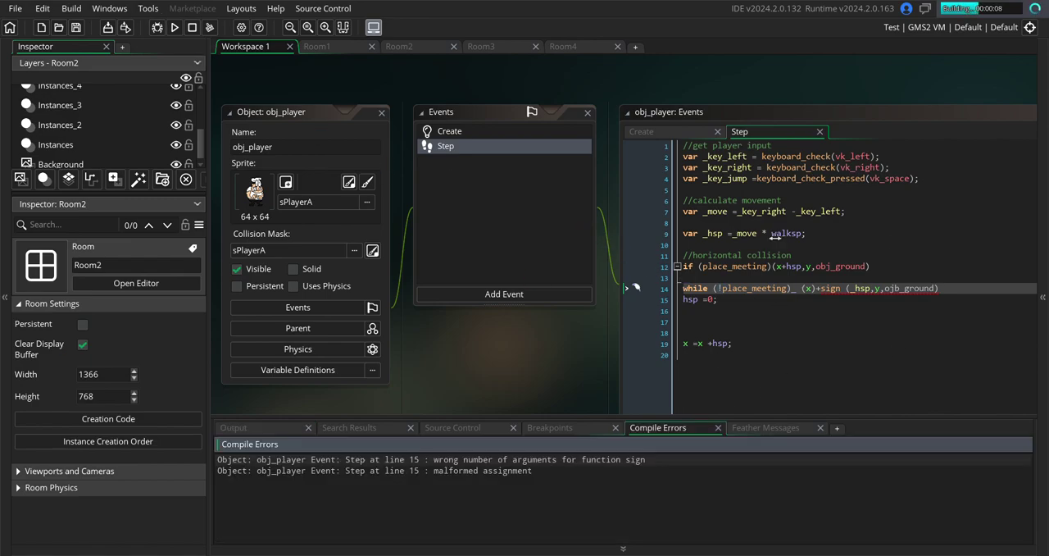
click(843, 289)
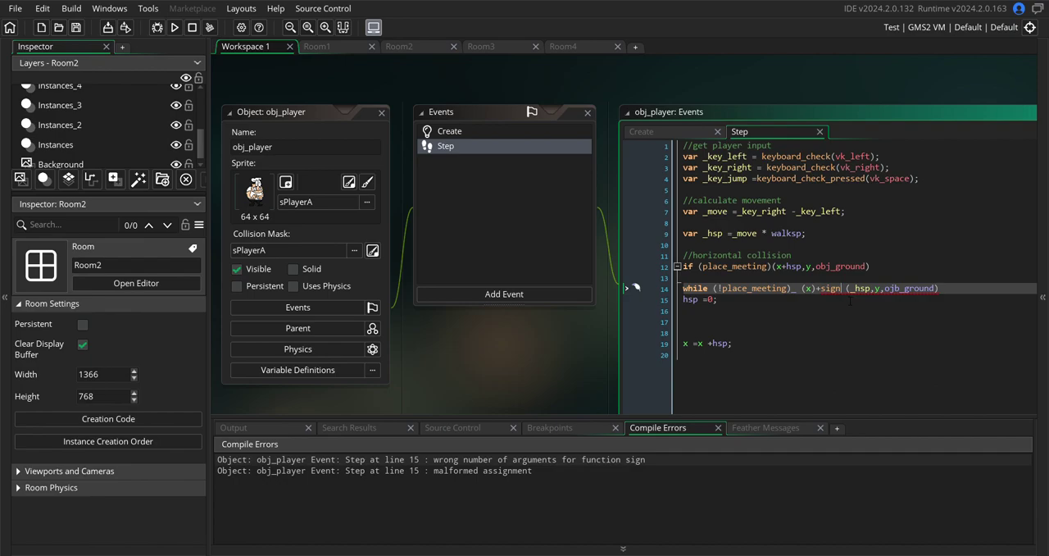
text())
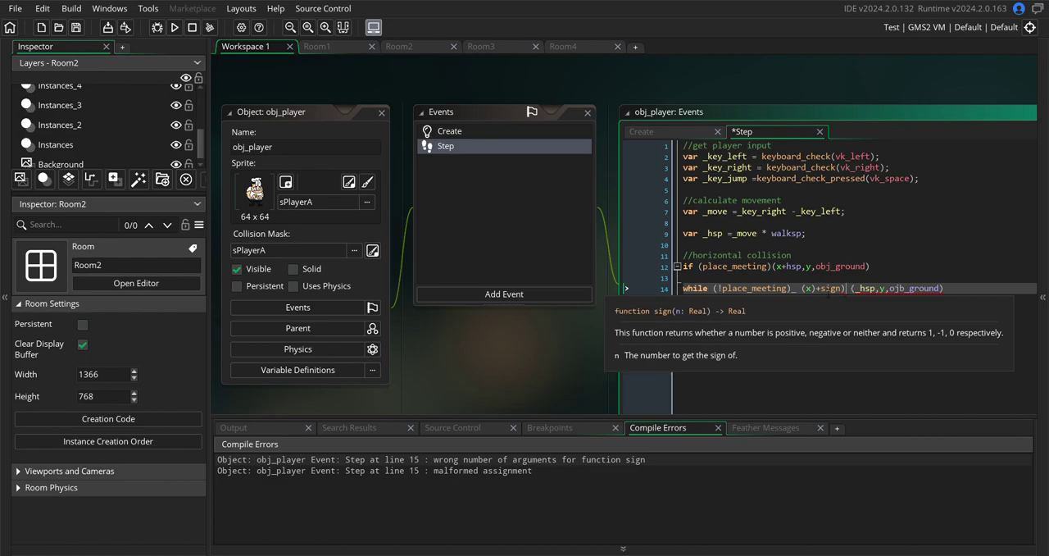
click(824, 291)
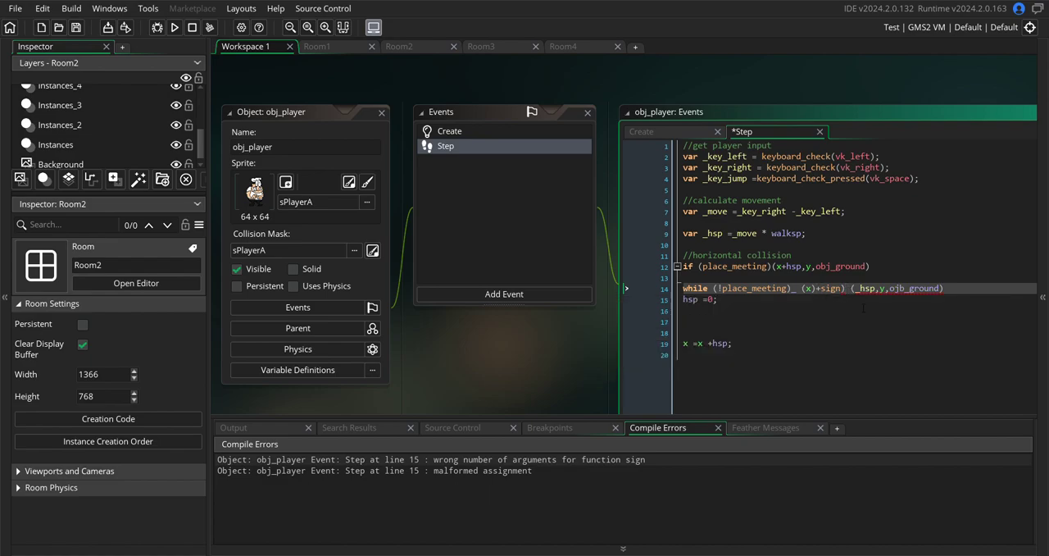
text(()
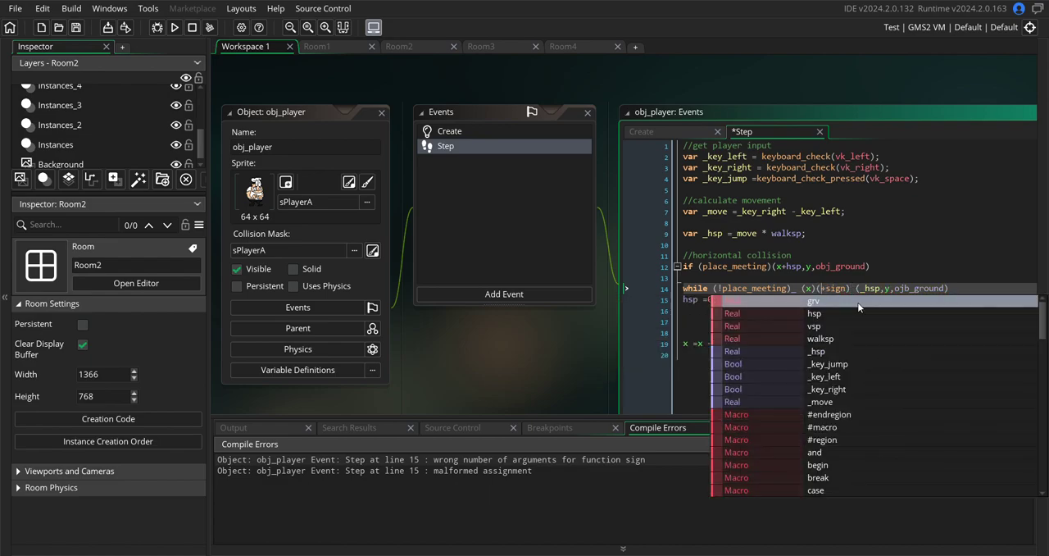
click(174, 27)
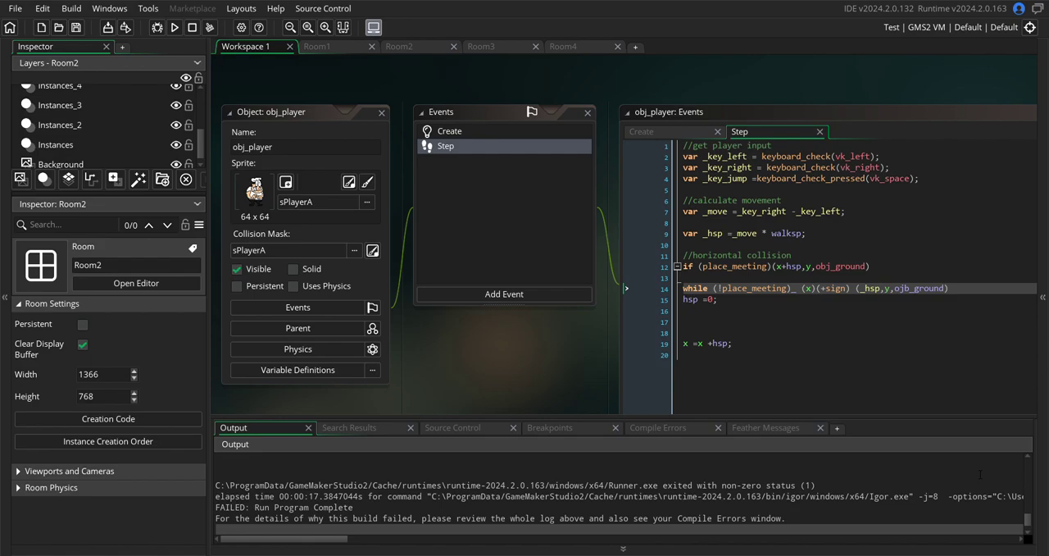
Strip the parentheses around sign and its arguments on Step line 14
click(849, 288)
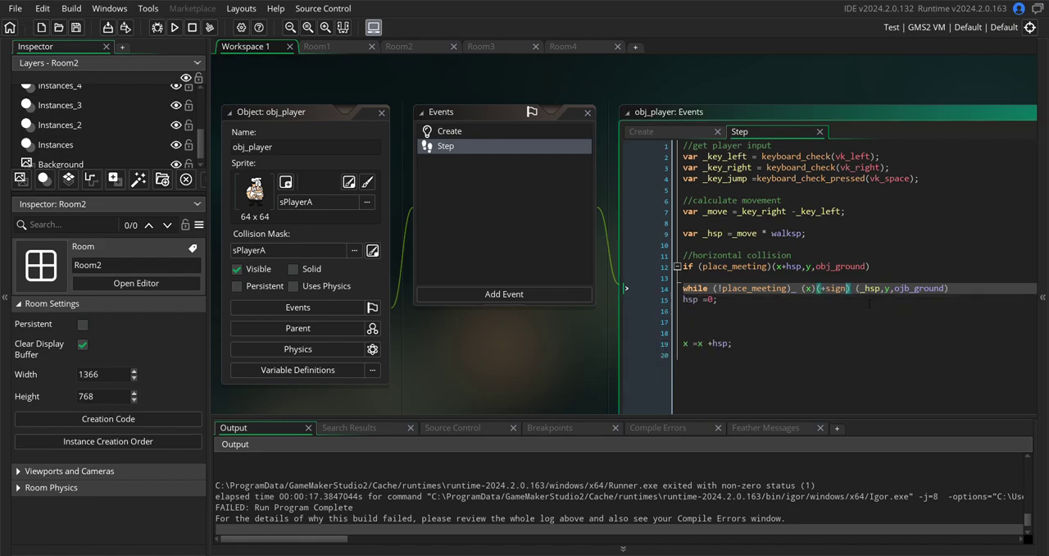
key(BackSpace)
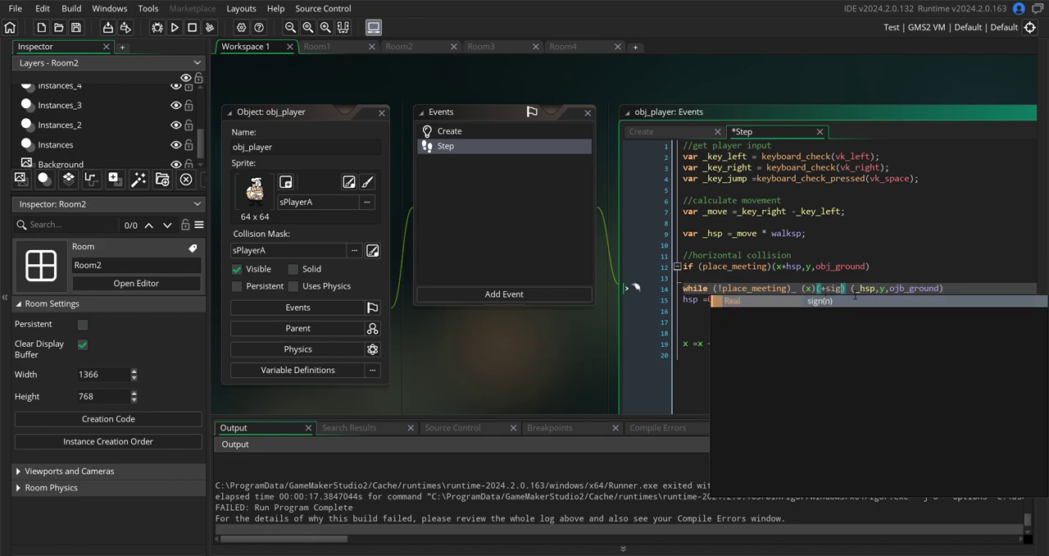
text(n)
key(Right)
key(Right)
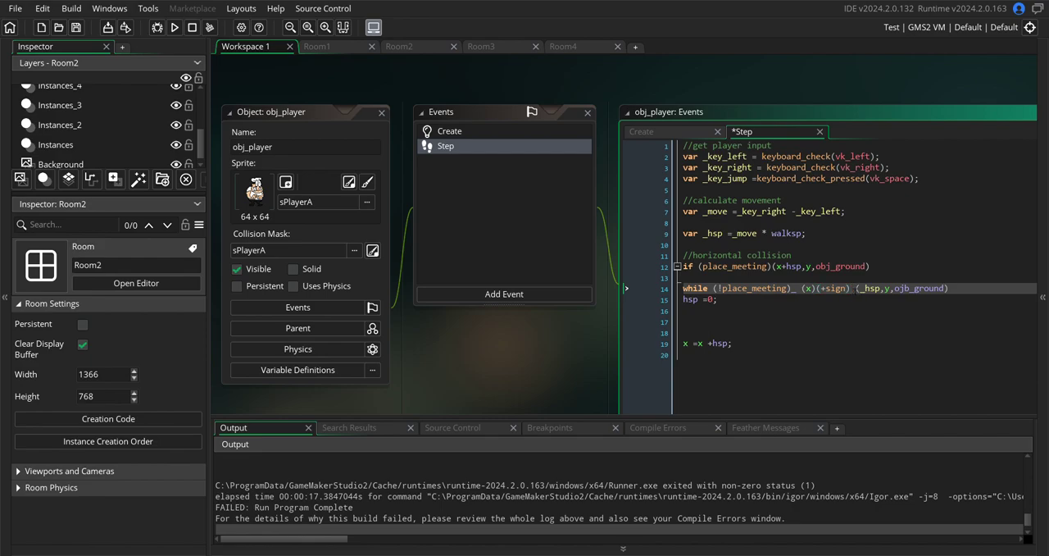
key(BackSpace)
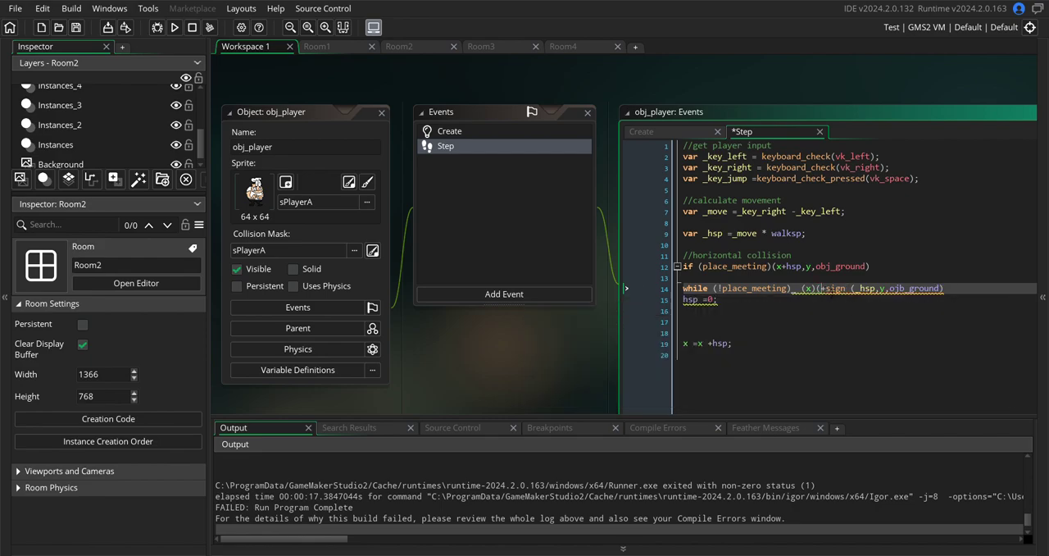
key(BackSpace)
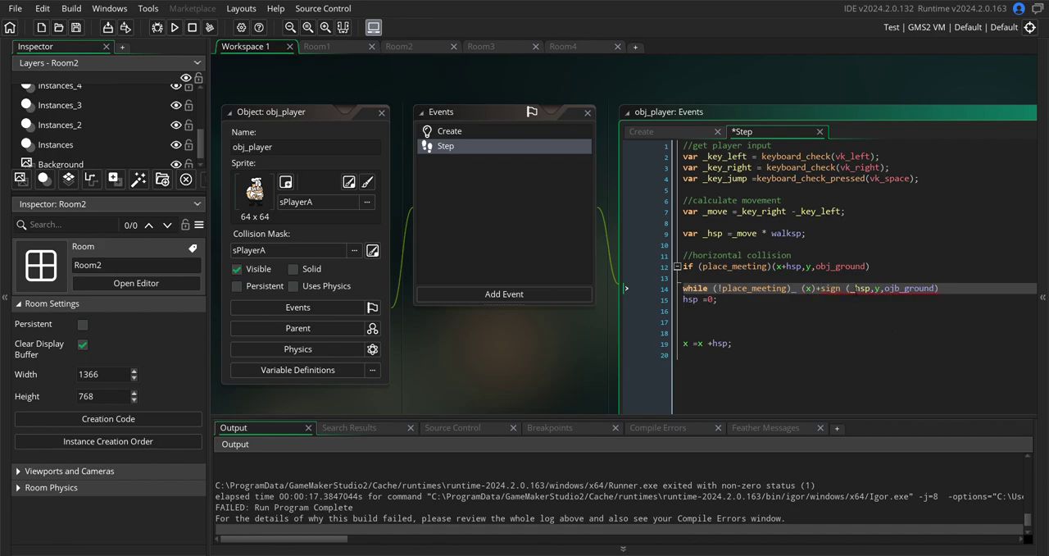
click(855, 289)
key(BackSpace)
click(941, 293)
key(BackSpace)
click(1043, 296)
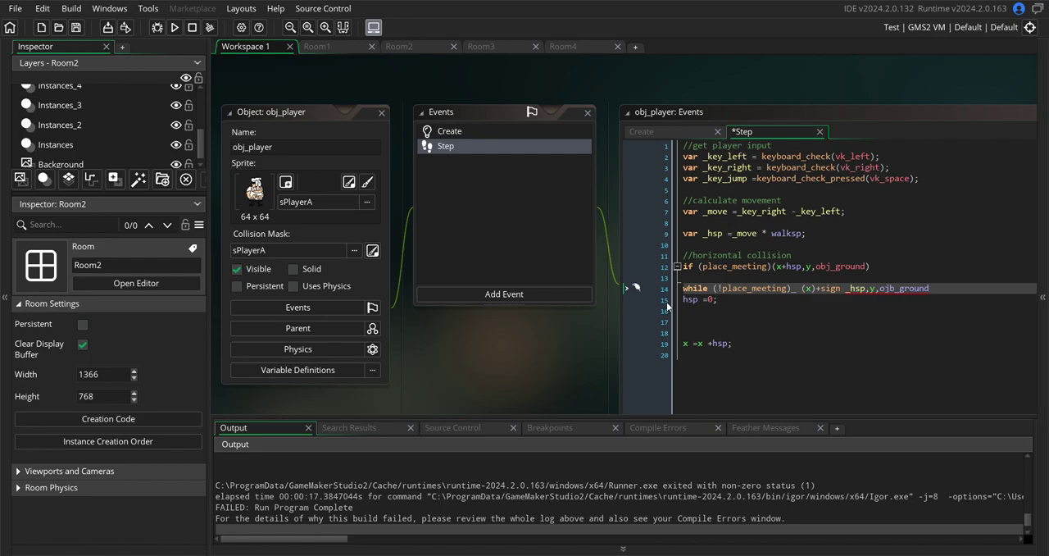
View obj_player's Create and Step code, then switch to the Room1 layout
click(641, 132)
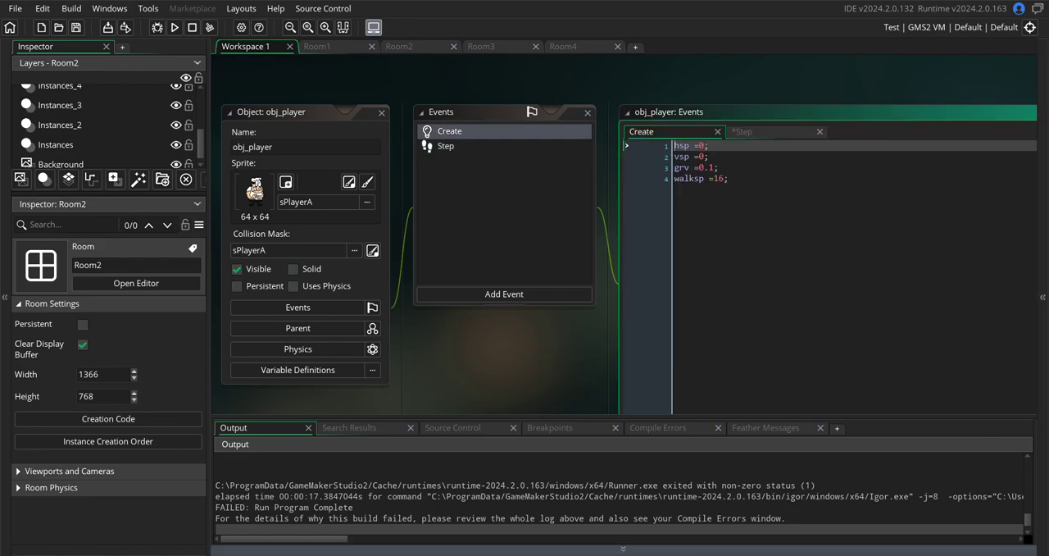
click(762, 131)
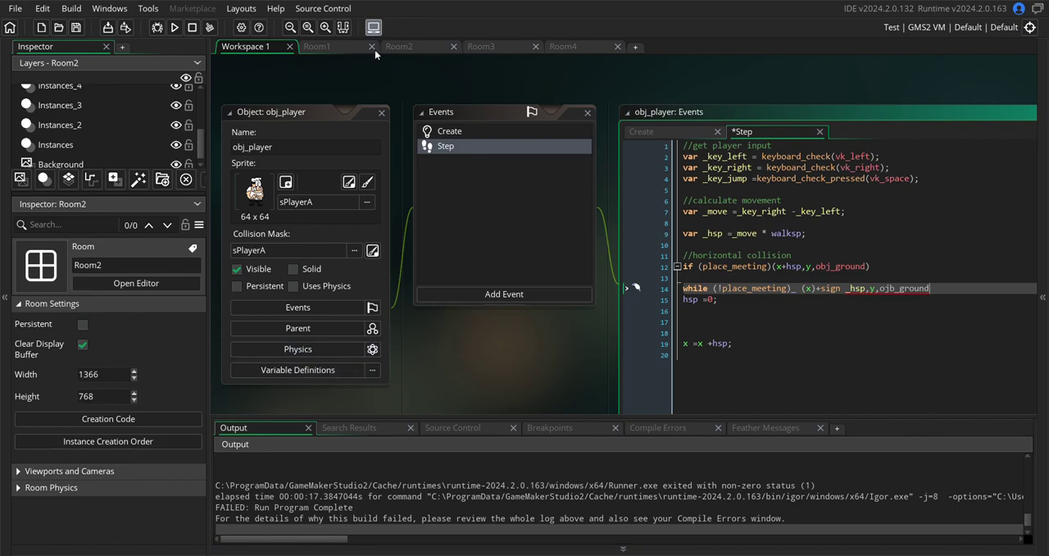
click(331, 50)
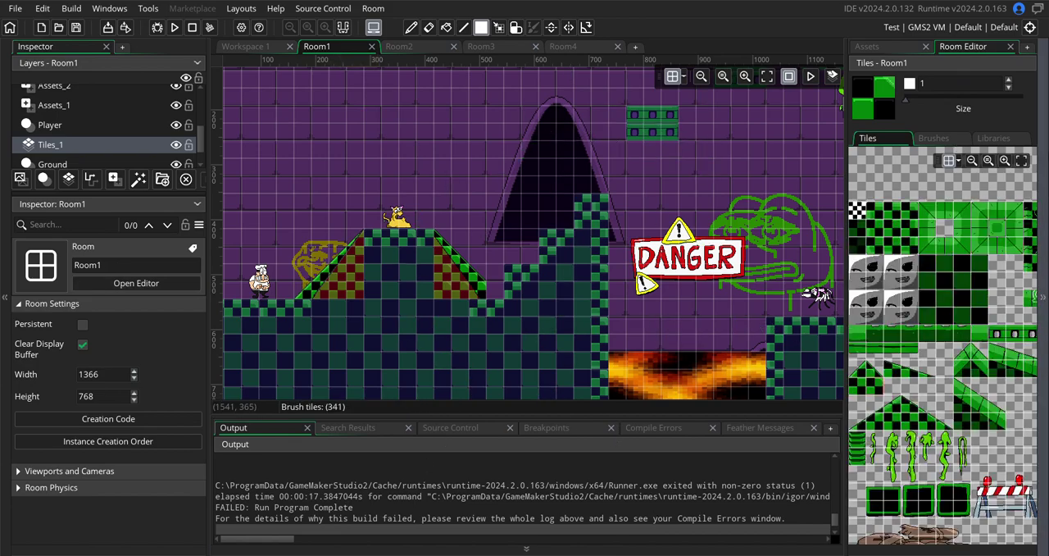
Check the Compile Errors tab, return to Output, and restore the tile palette
click(833, 76)
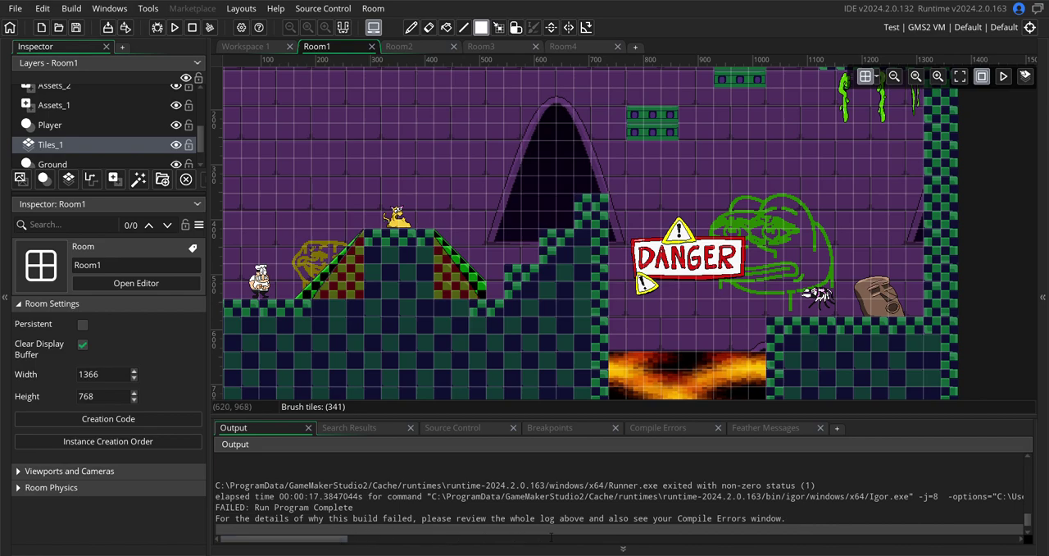
scroll(582, 508, down, 1)
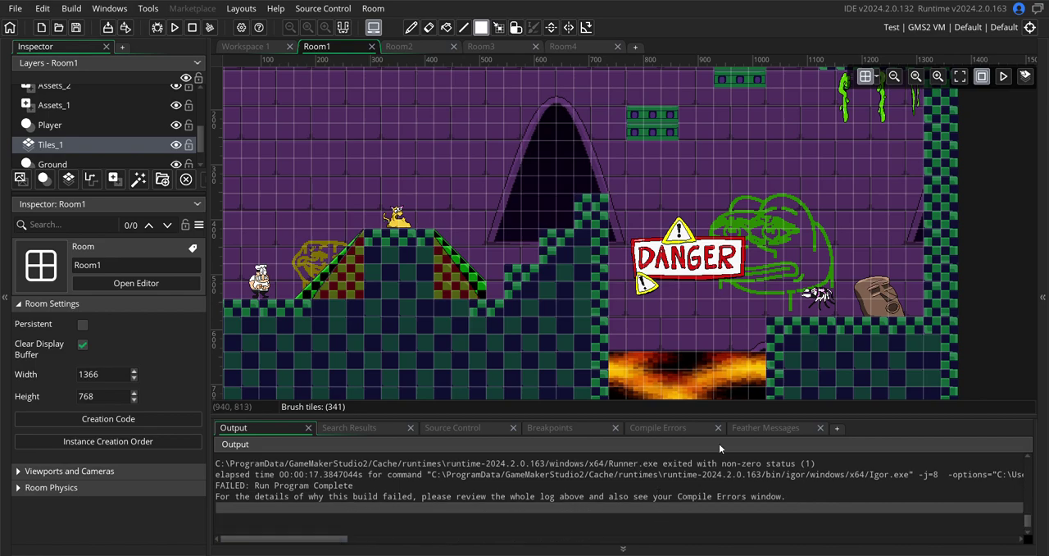
click(669, 428)
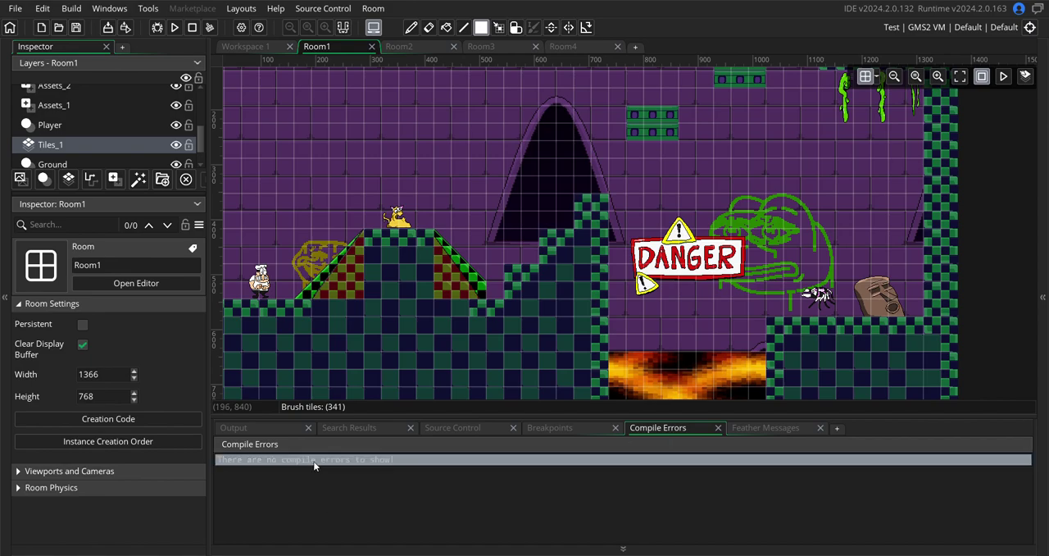
click(260, 429)
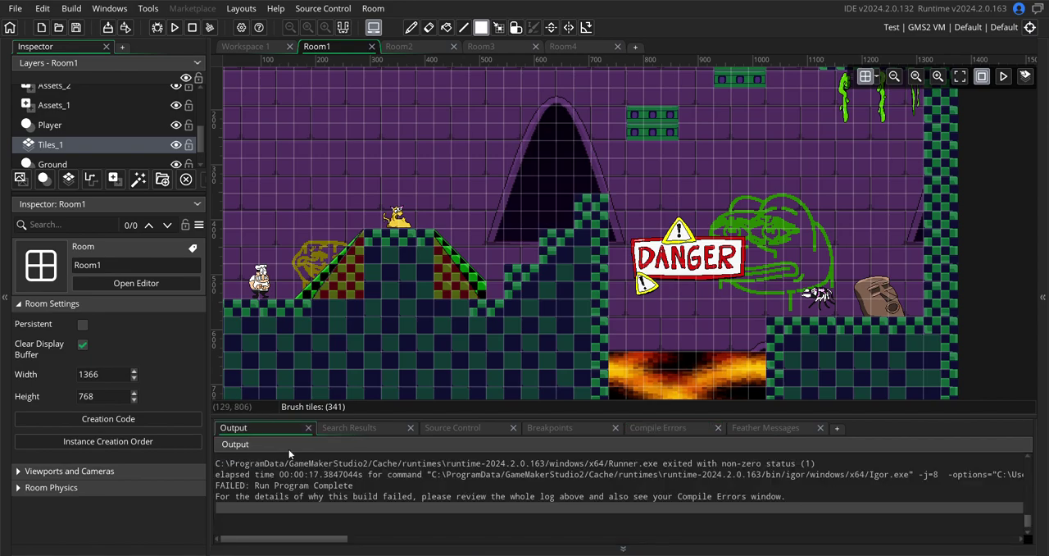
scroll(623, 497, up, 1)
scroll(423, 517, down, 1)
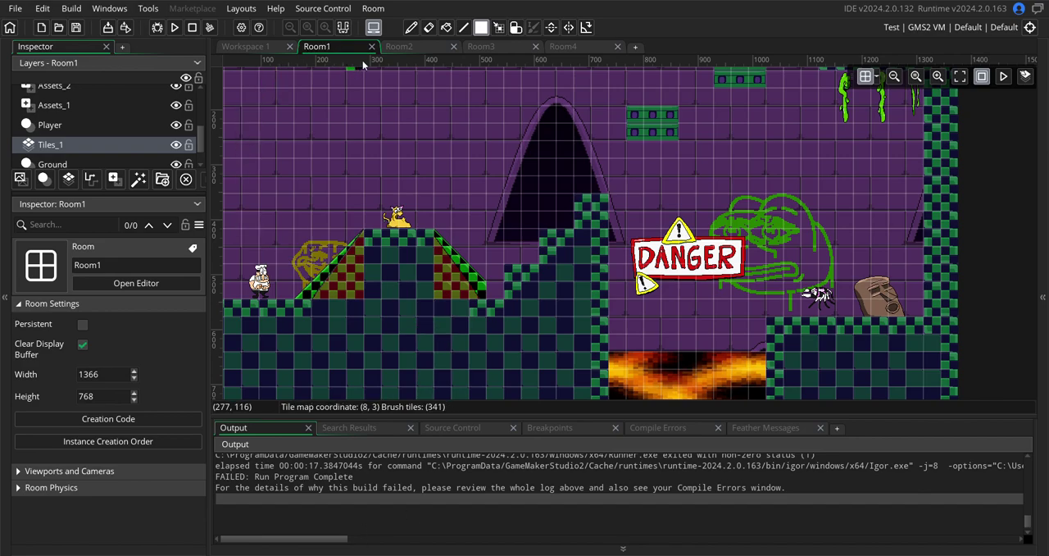
click(1042, 297)
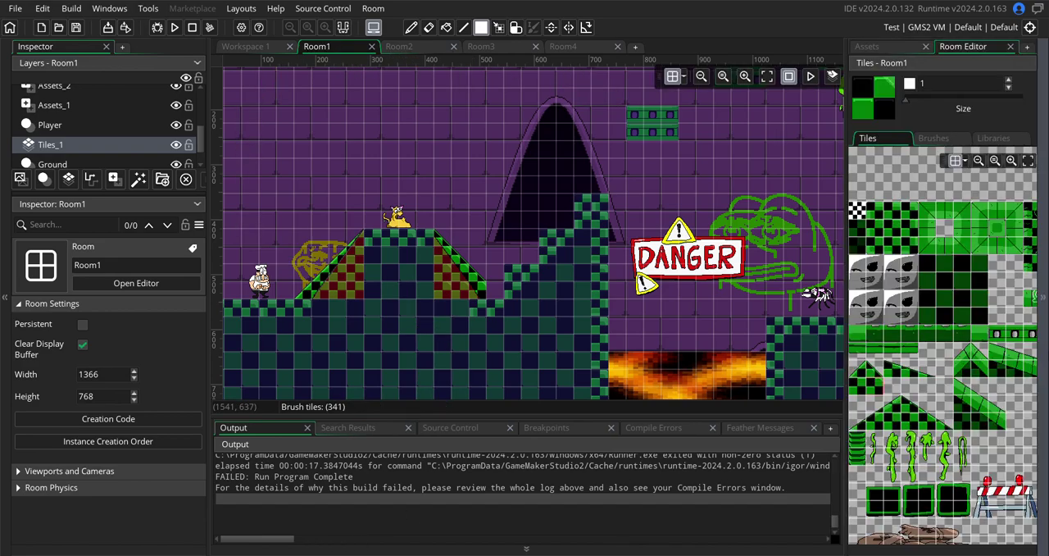
scroll(941, 328, up, 5)
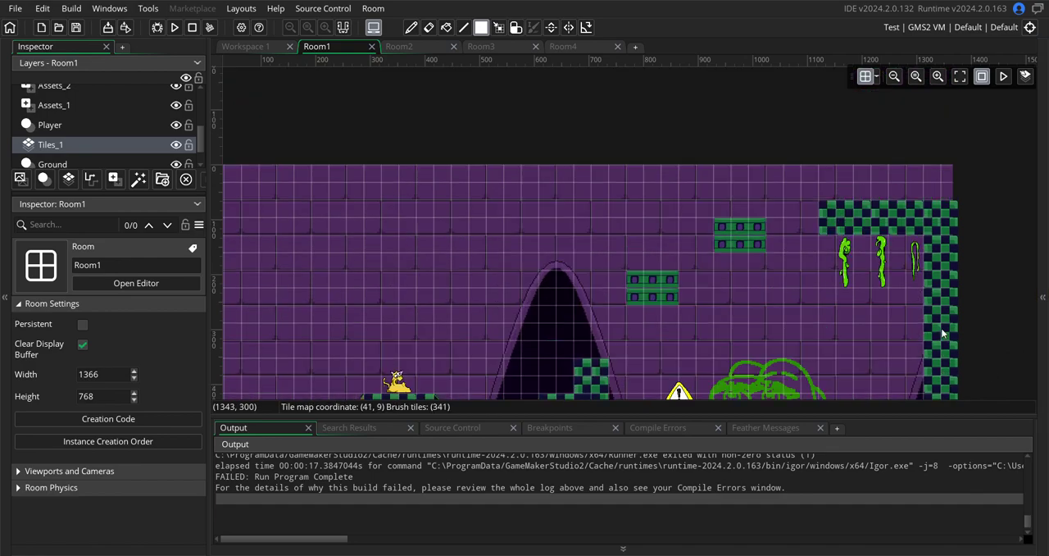
scroll(937, 309, down, 5)
scroll(856, 324, down, 3)
scroll(856, 324, down, 2)
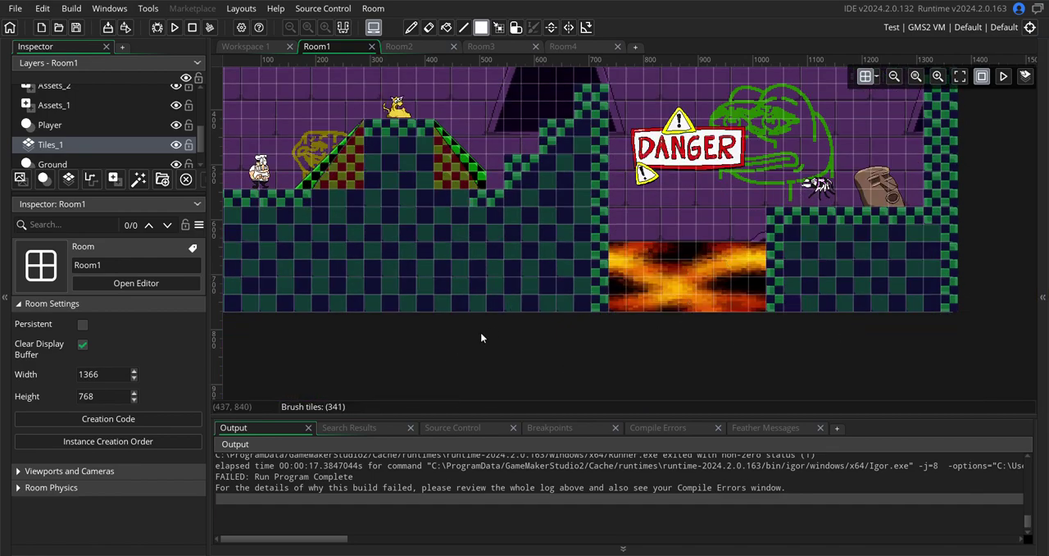
scroll(508, 211, up, 5)
Switch through Room2 to Room3 and close the detached Room Editor panel
click(392, 48)
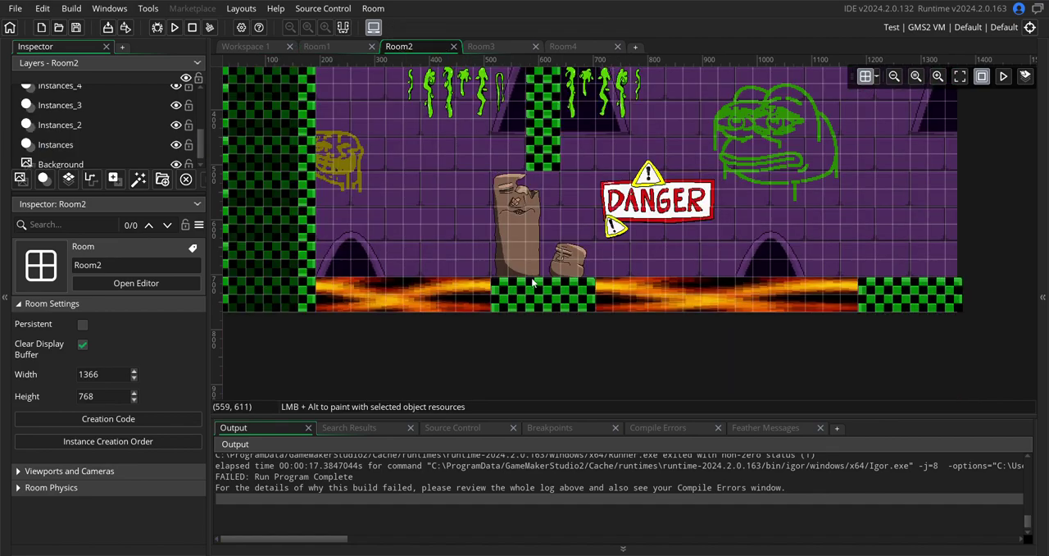
scroll(531, 283, up, 3)
scroll(532, 282, up, 2)
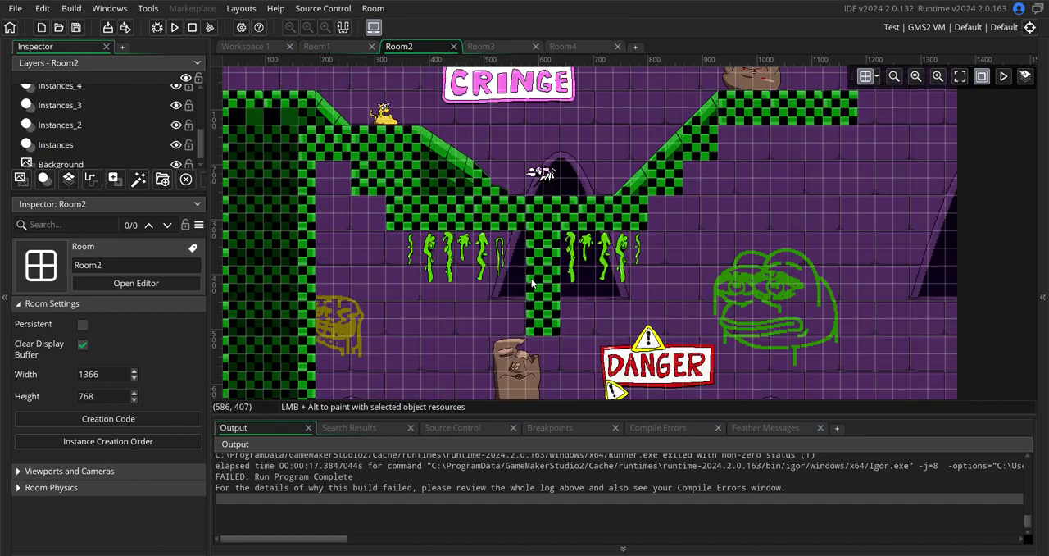
click(490, 49)
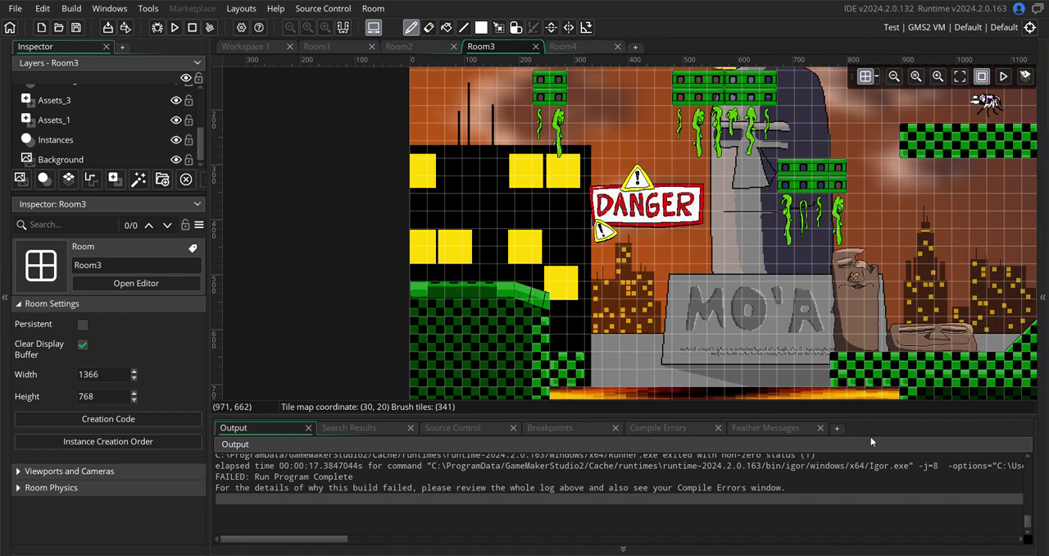
scroll(680, 115, up, 3)
key(F12)
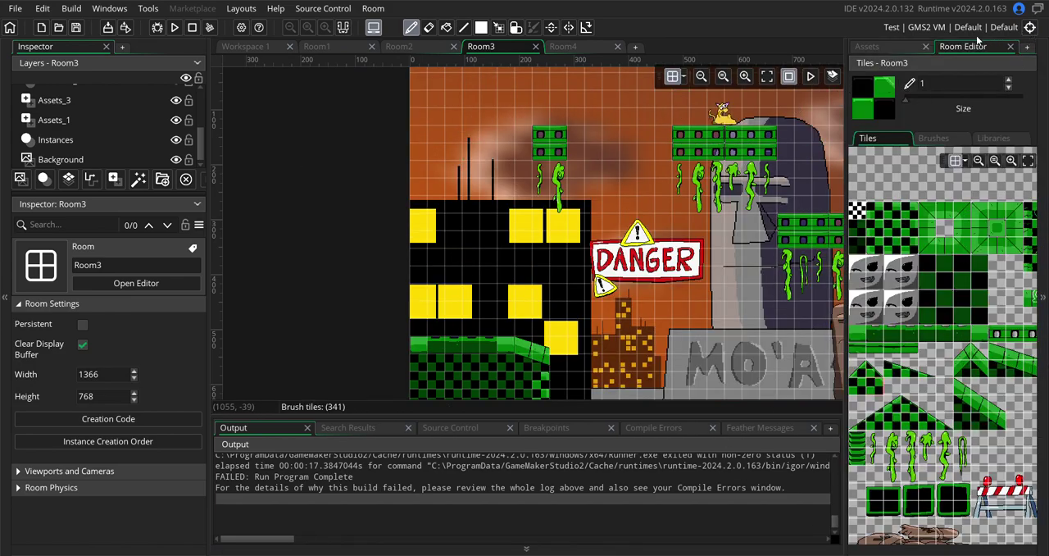
drag(969, 47, 606, 143)
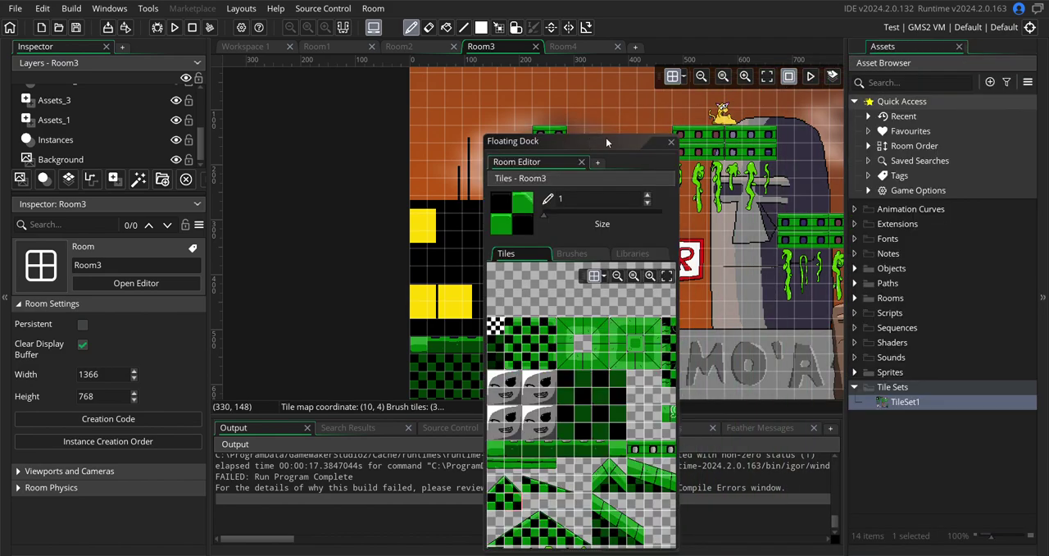
click(670, 142)
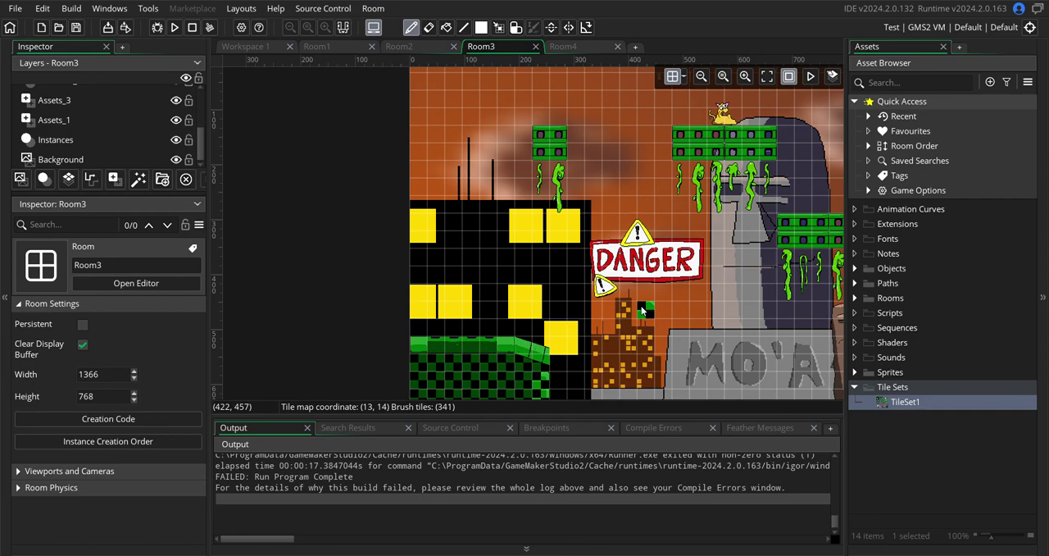
scroll(72, 138, up, 2)
scroll(72, 138, up, 1)
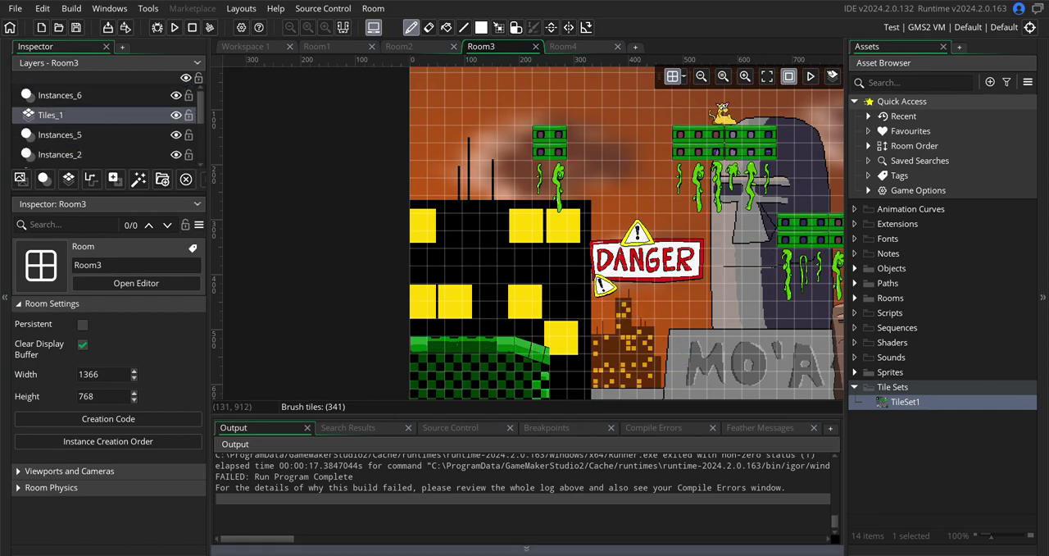
scroll(727, 290, down, 3)
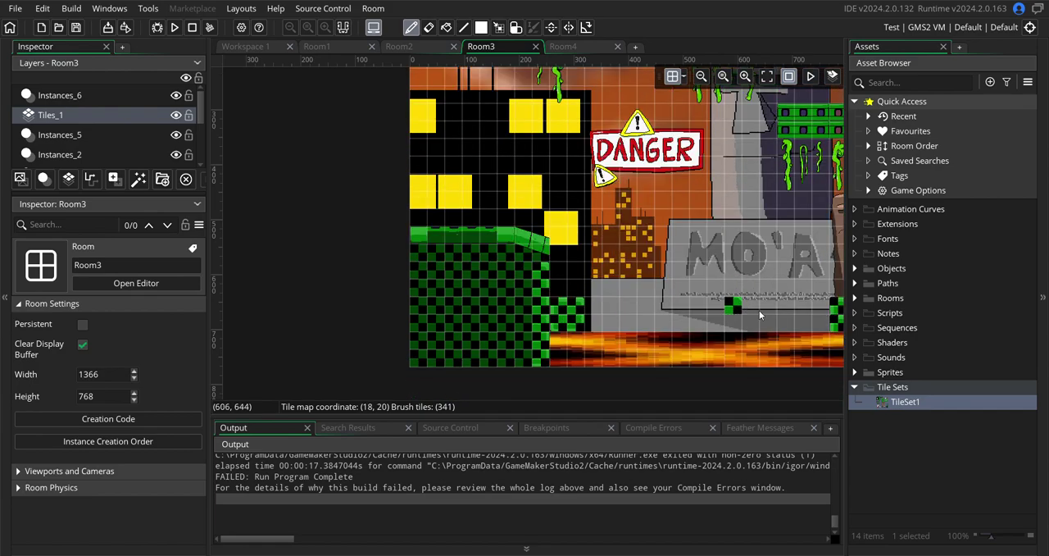
Expand the Rooms and Objects folders in the Asset Browser
click(856, 299)
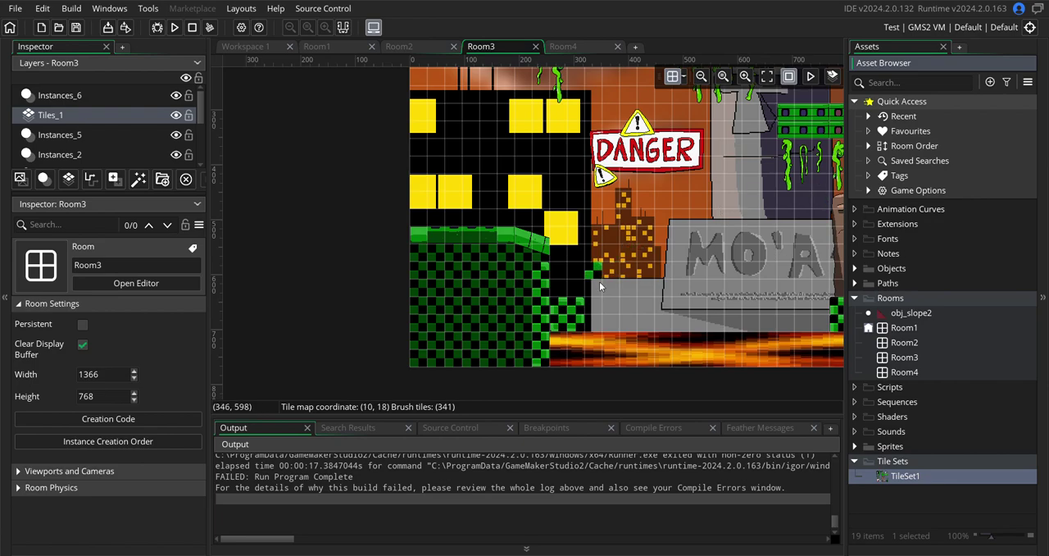
click(855, 283)
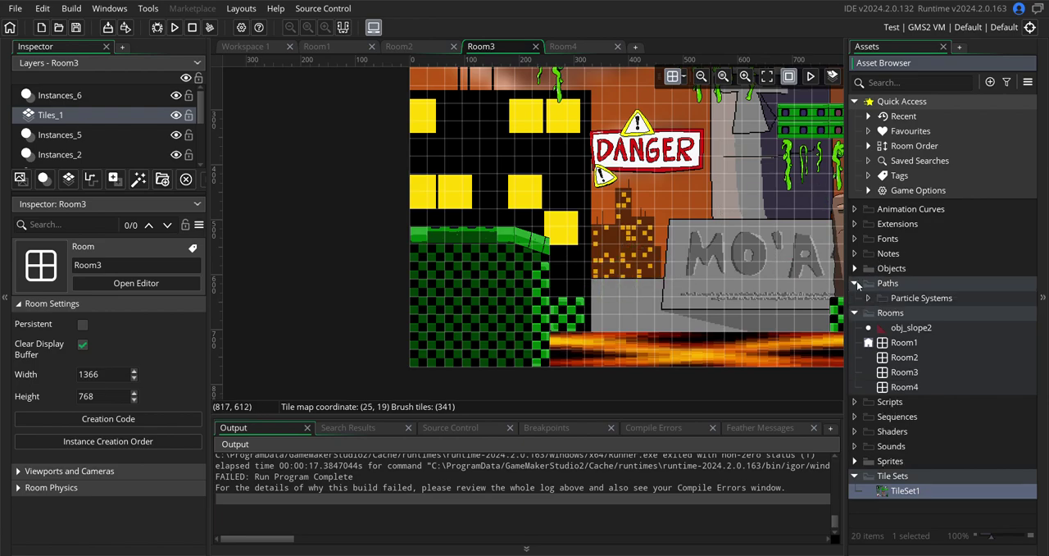
click(855, 282)
click(855, 268)
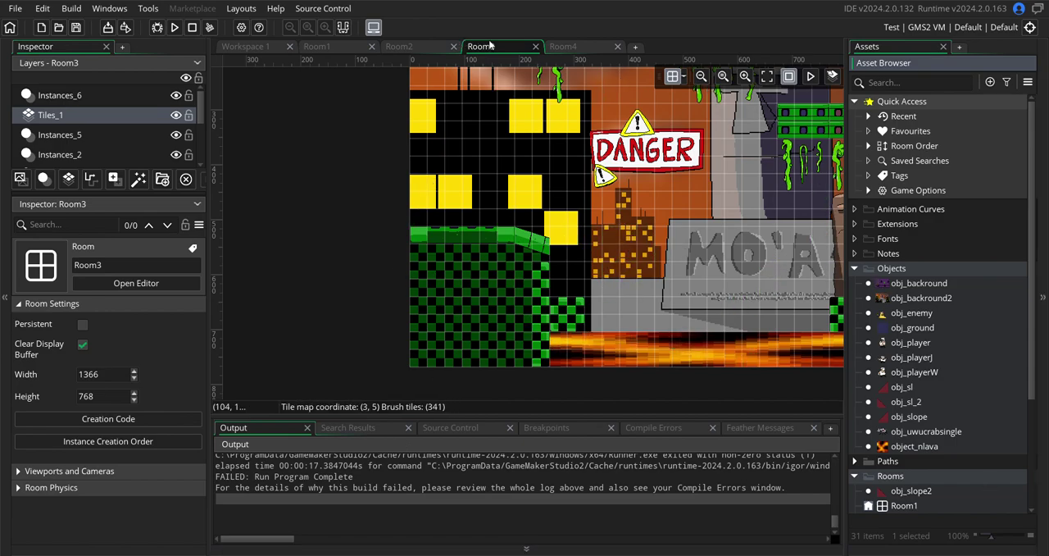
Open Room4 and pick the block of rock tiles as the brush
click(577, 48)
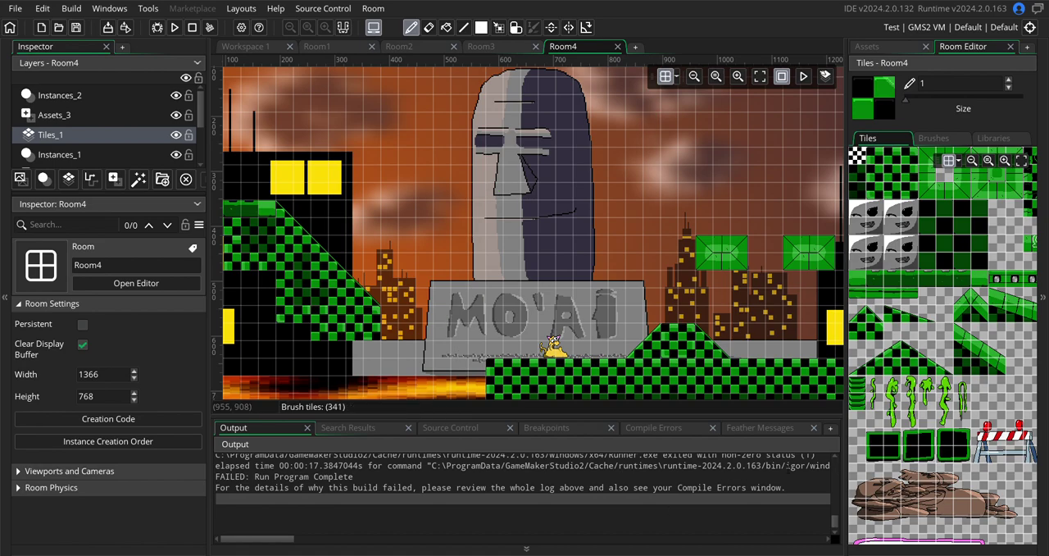
scroll(565, 295, down, 2)
scroll(566, 295, down, 2)
click(1043, 297)
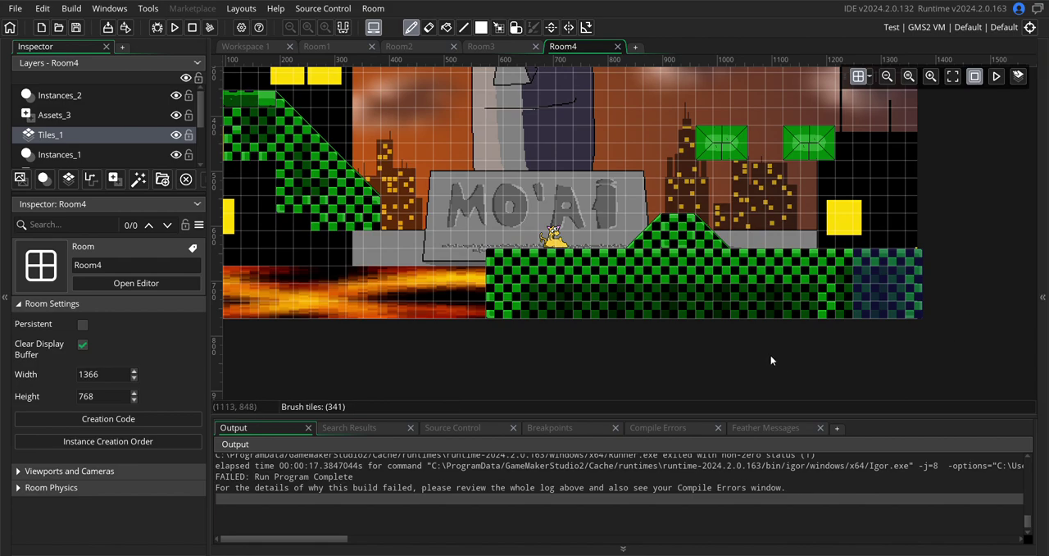
scroll(770, 355, up, 2)
click(1043, 297)
scroll(934, 347, down, 3)
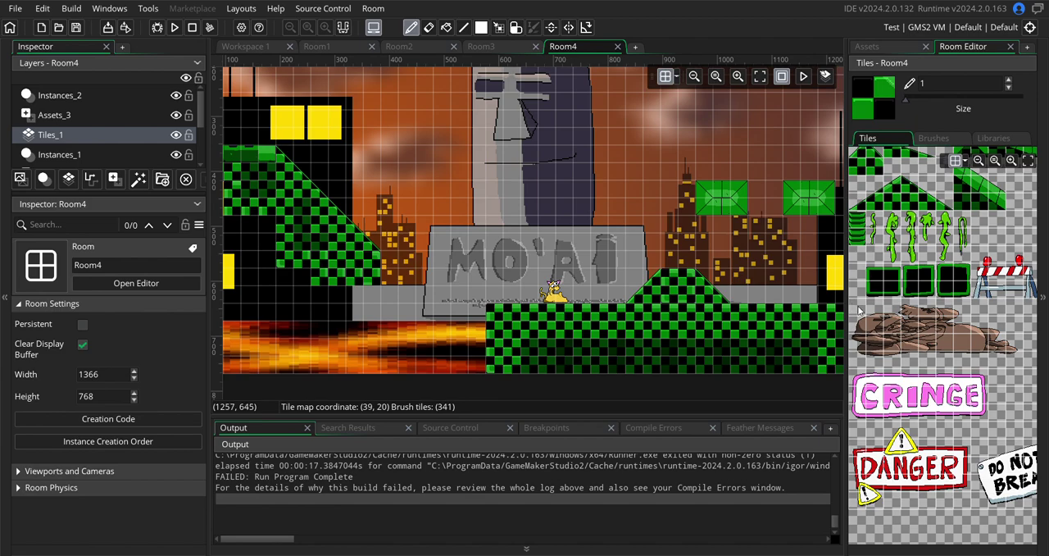
drag(855, 309, 956, 366)
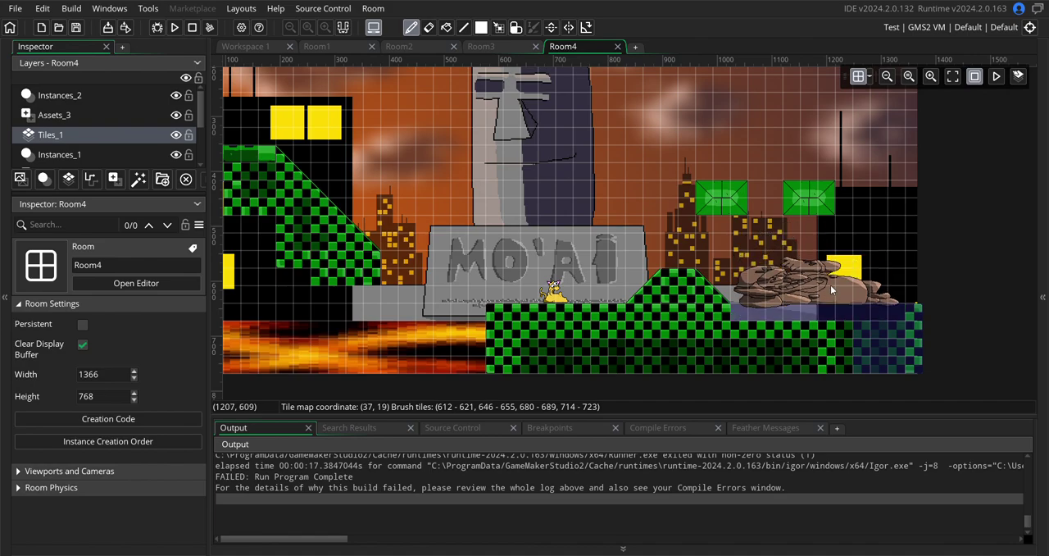
Try line and rectangle paint modes and rotate the rock brush, leaving it horizontal
click(470, 31)
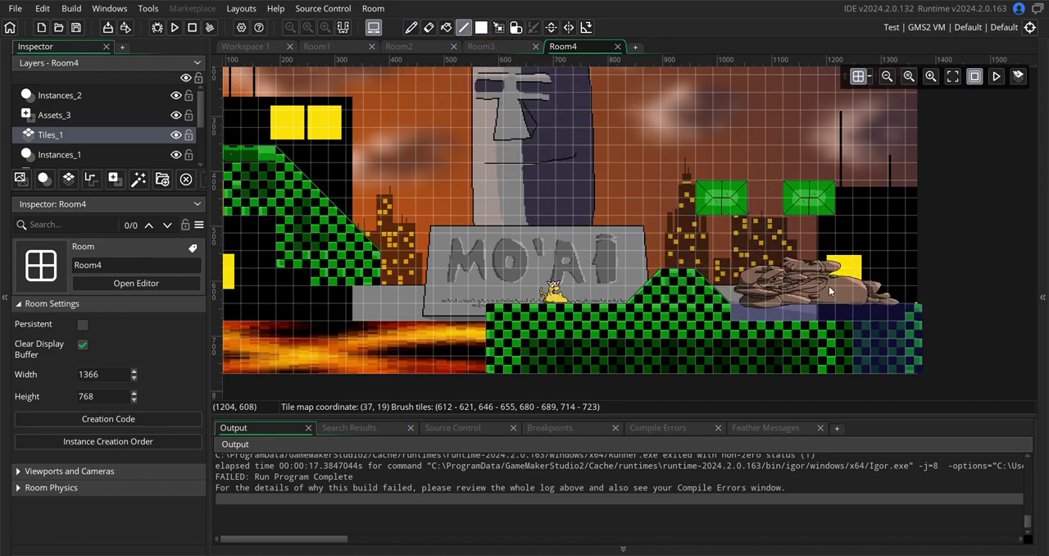
click(481, 27)
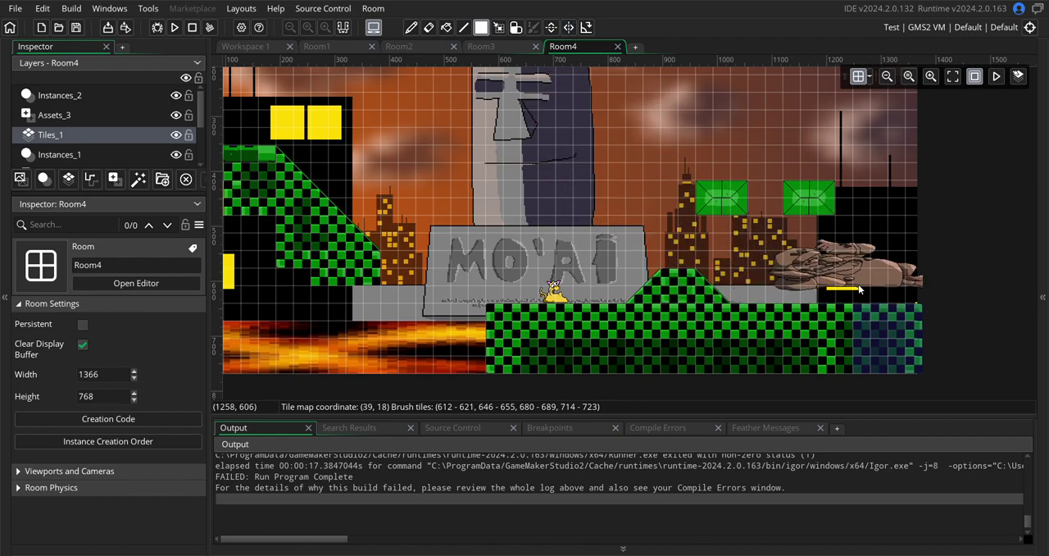
click(585, 29)
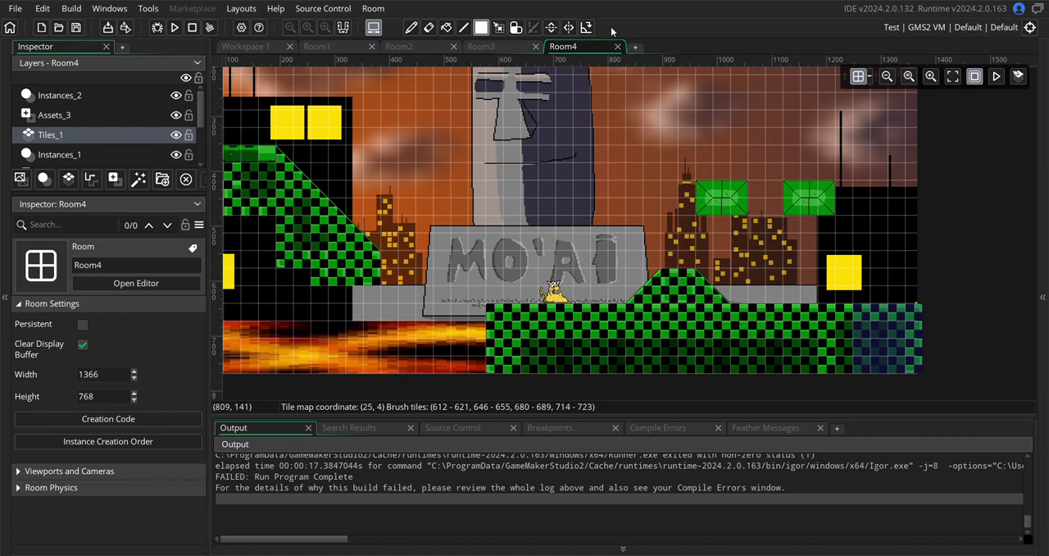
click(587, 27)
click(584, 27)
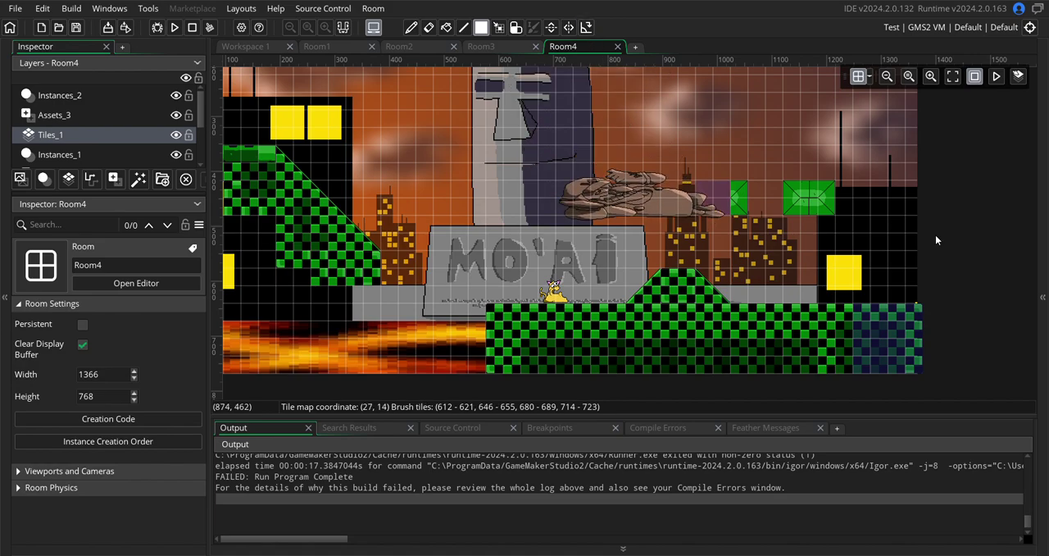
Clear Room4's brush and hide its tile set, then show Room2's tile panel
click(1042, 311)
scroll(884, 354, up, 1)
scroll(885, 354, up, 4)
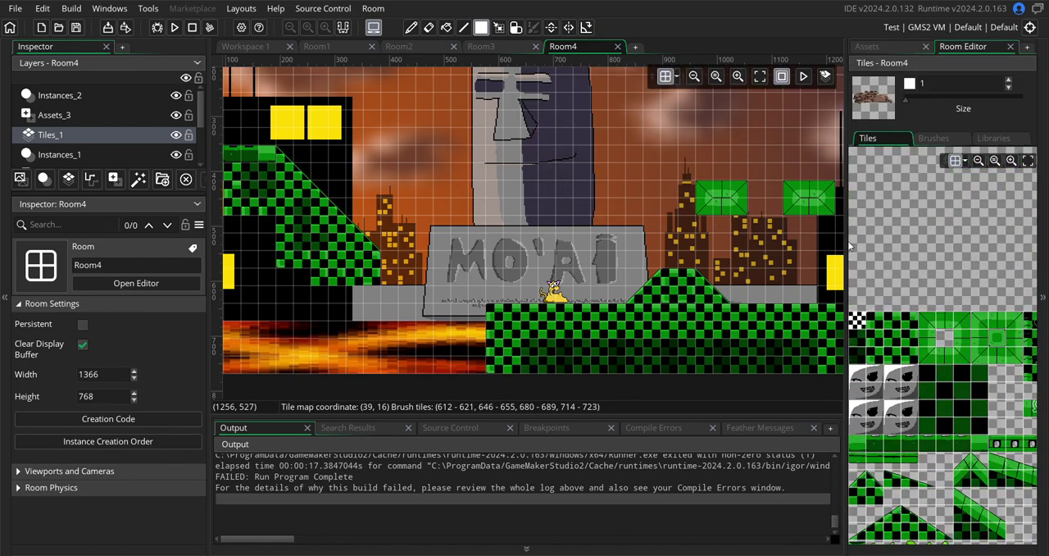
click(857, 319)
click(1043, 296)
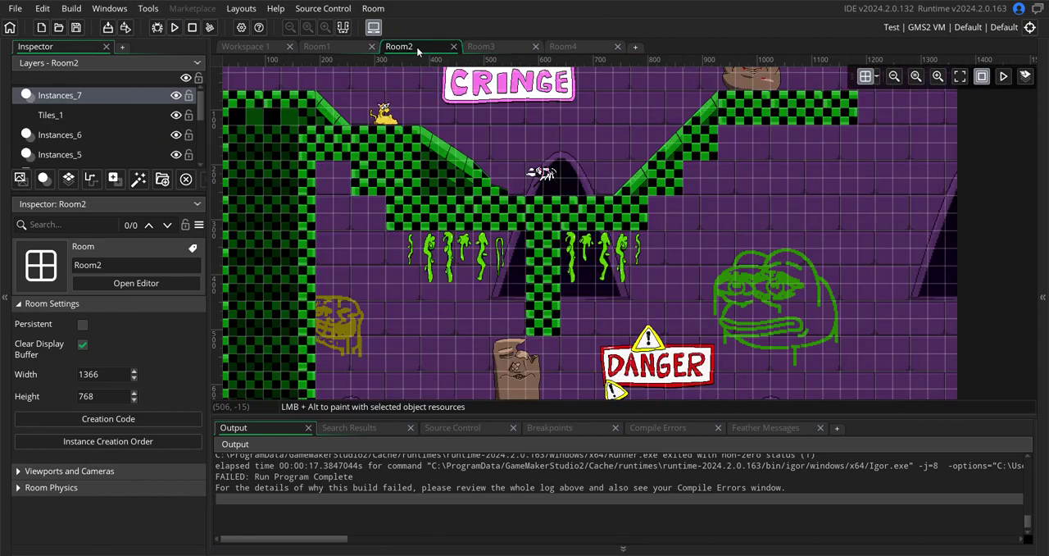
click(417, 48)
scroll(516, 271, down, 2)
scroll(600, 250, down, 2)
scroll(592, 218, up, 1)
scroll(623, 233, up, 1)
scroll(652, 244, up, 1)
scroll(697, 248, down, 3)
scroll(741, 255, down, 1)
scroll(741, 255, up, 4)
click(1043, 332)
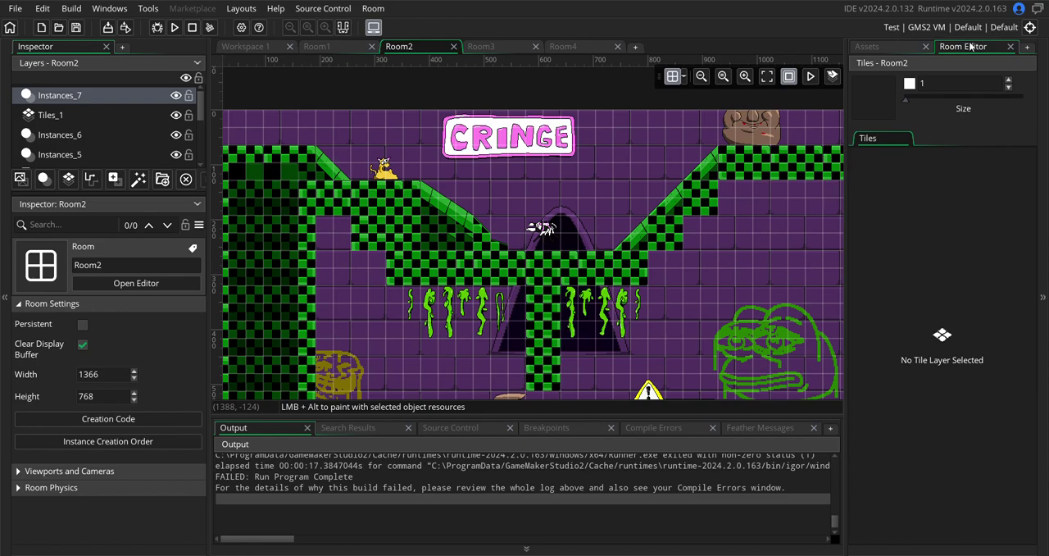
Detach and close the Room Editor tile panel, then collapse the Assets dock
drag(969, 47, 567, 148)
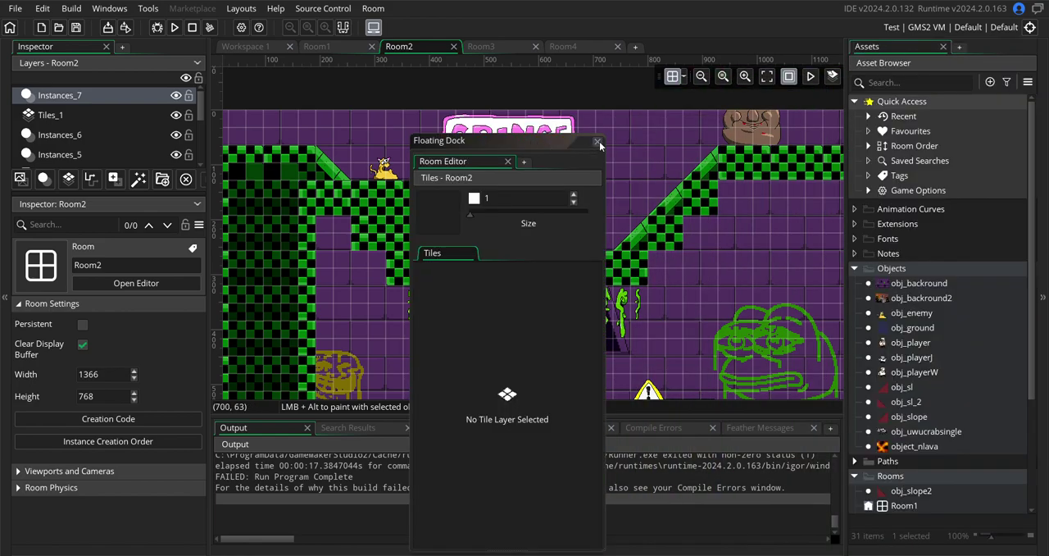
click(596, 142)
scroll(722, 236, down, 3)
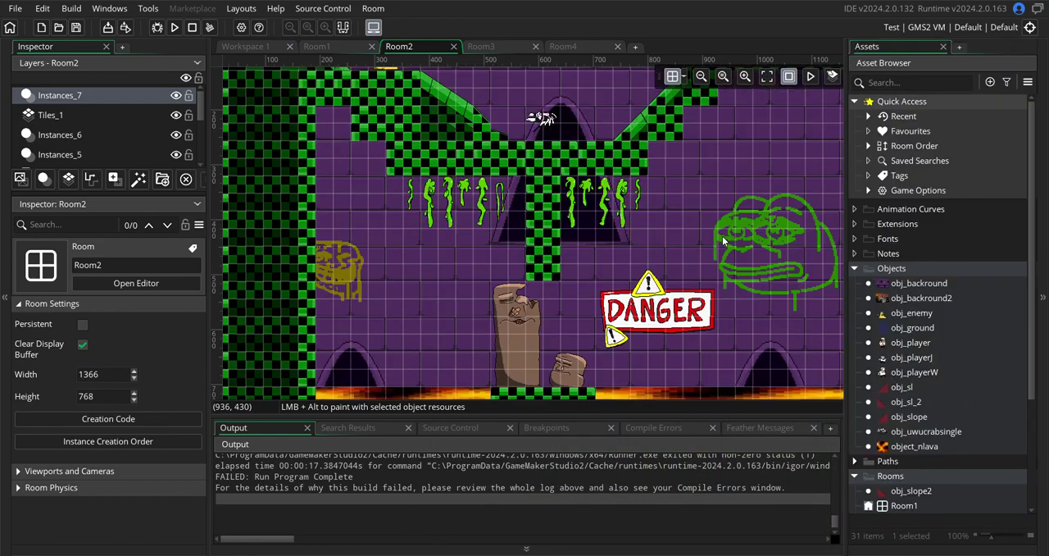
scroll(722, 240, down, 3)
scroll(639, 286, up, 3)
scroll(661, 282, up, 2)
scroll(661, 287, down, 4)
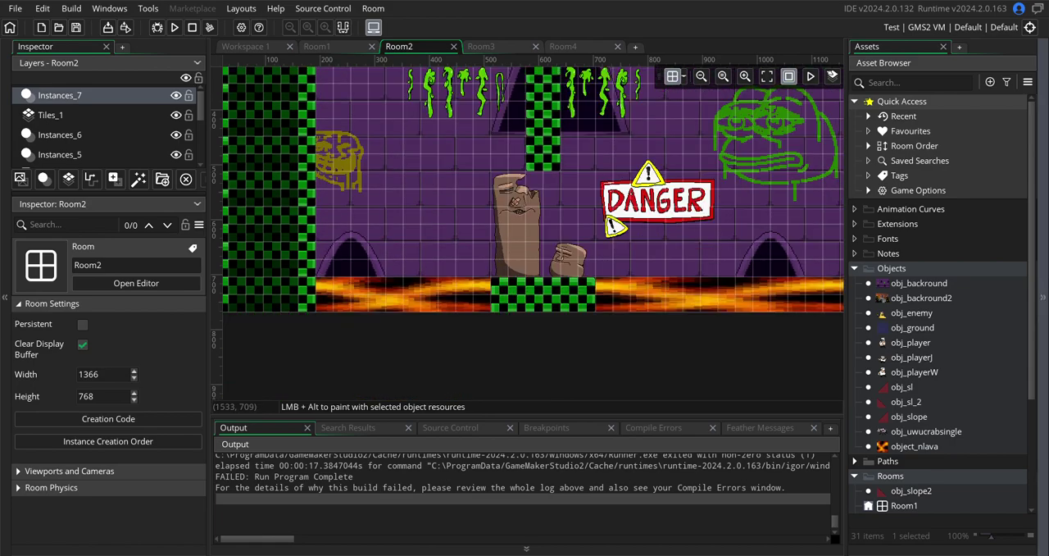
click(1043, 296)
scroll(659, 187, up, 3)
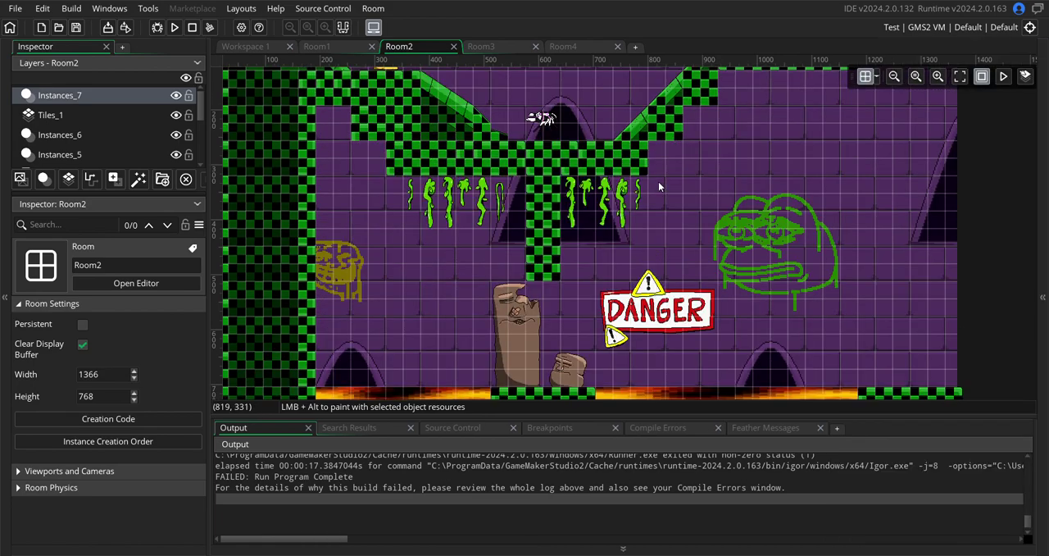
scroll(658, 181, up, 3)
scroll(658, 181, up, 3)
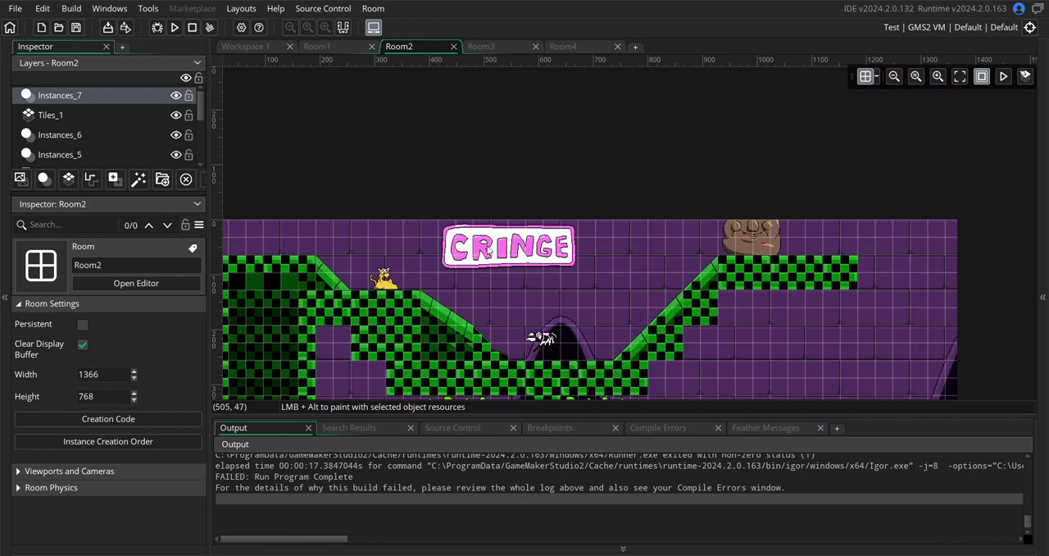
scroll(487, 250, down, 2)
scroll(487, 250, down, 3)
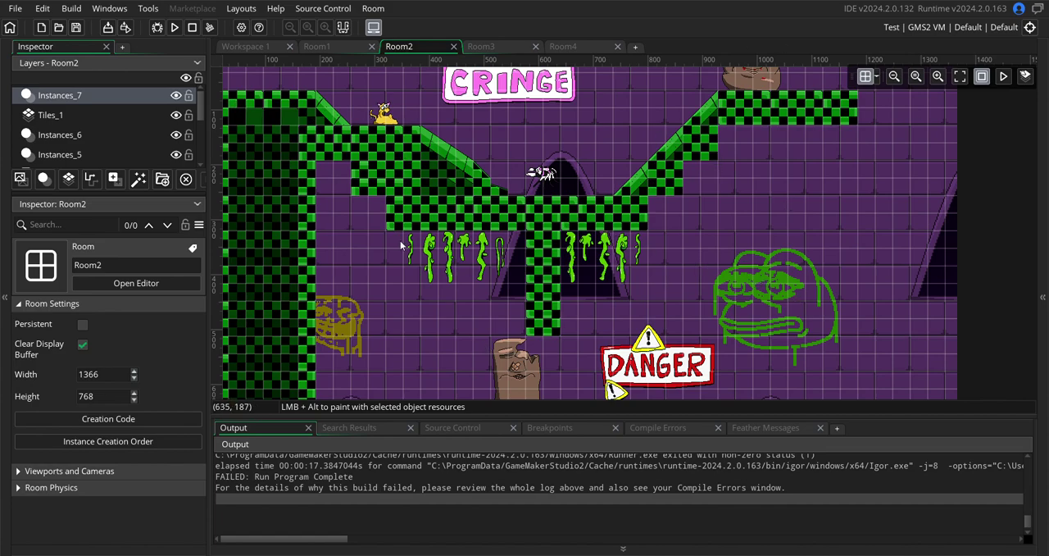
scroll(544, 285, up, 2)
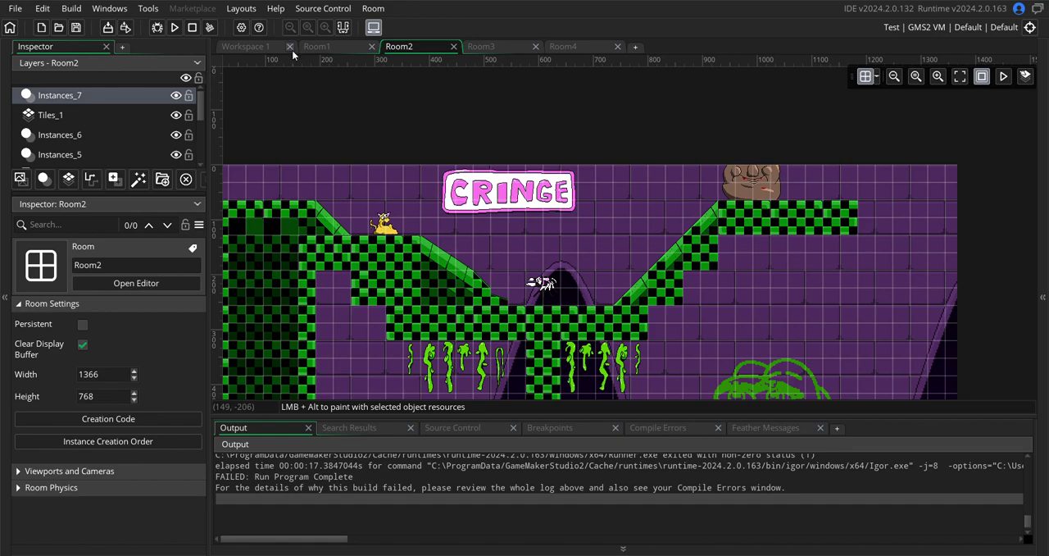
Check obj_player's Step code, removing a stray semicolon, then view Create and open Room1
click(259, 46)
scroll(785, 277, down, 1)
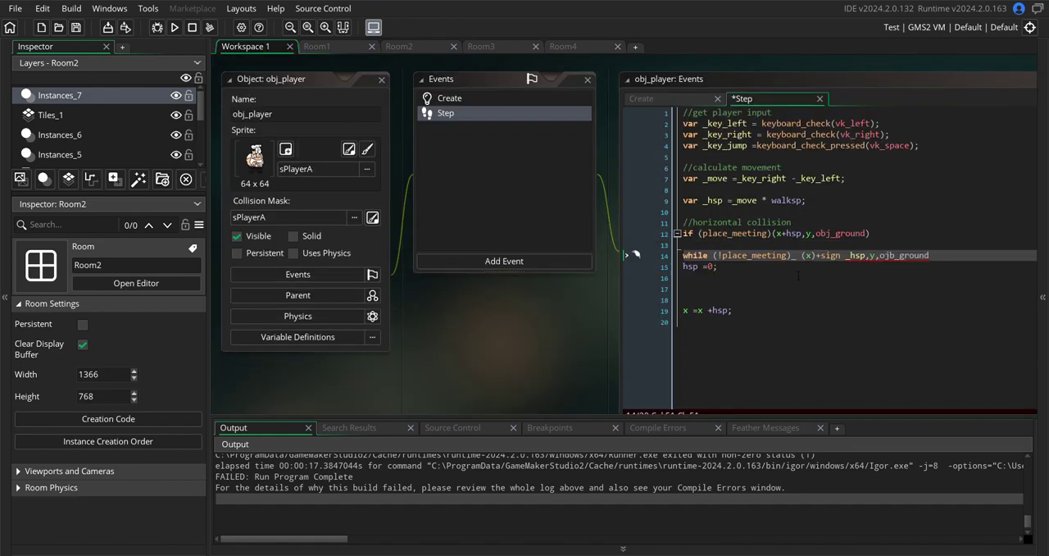
click(951, 260)
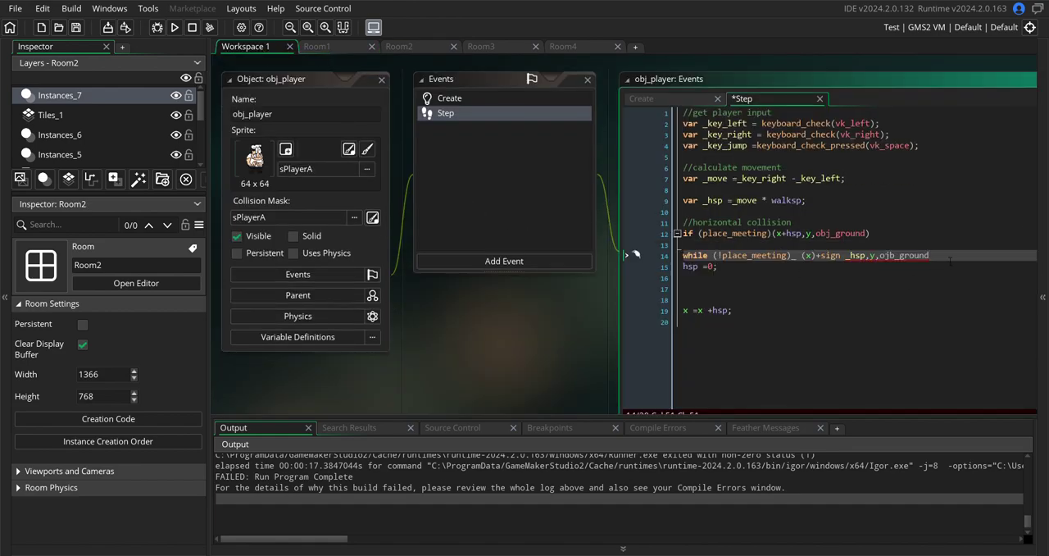
text(;)
key(BackSpace)
click(645, 99)
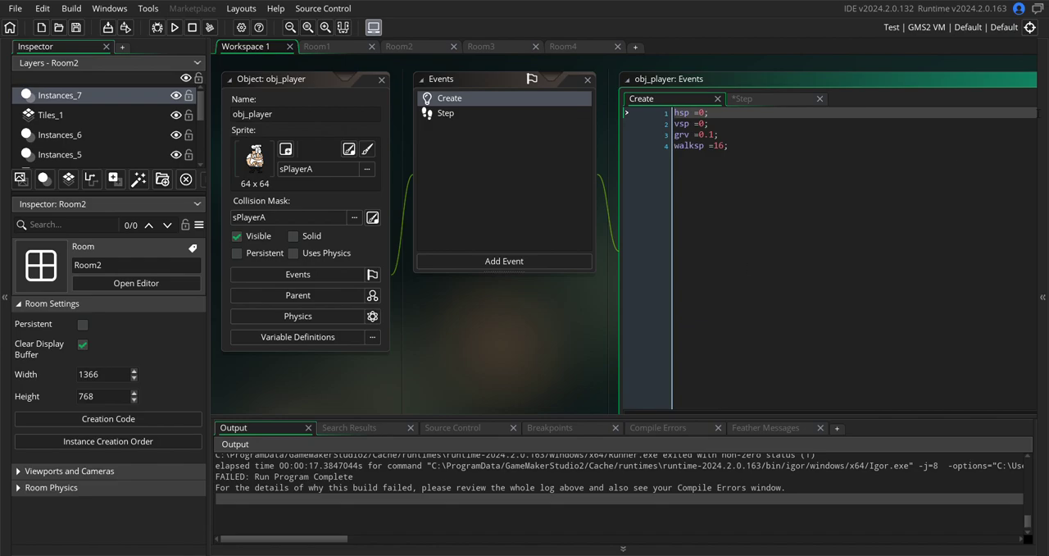
click(315, 47)
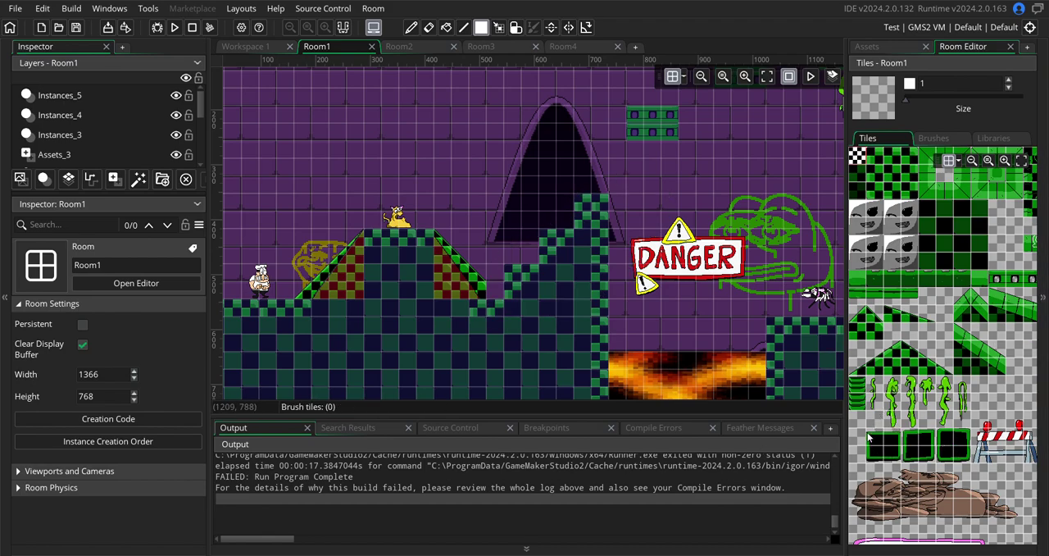
Load the striped barricade tiles as Room1's brush, briefly hiding the tile panel
drag(869, 438, 895, 466)
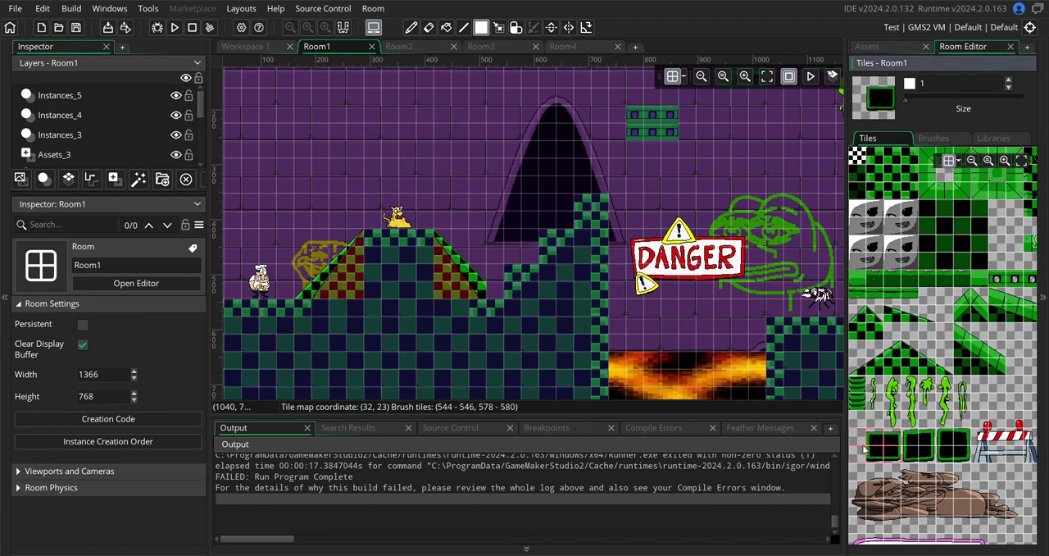
scroll(874, 437, down, 1)
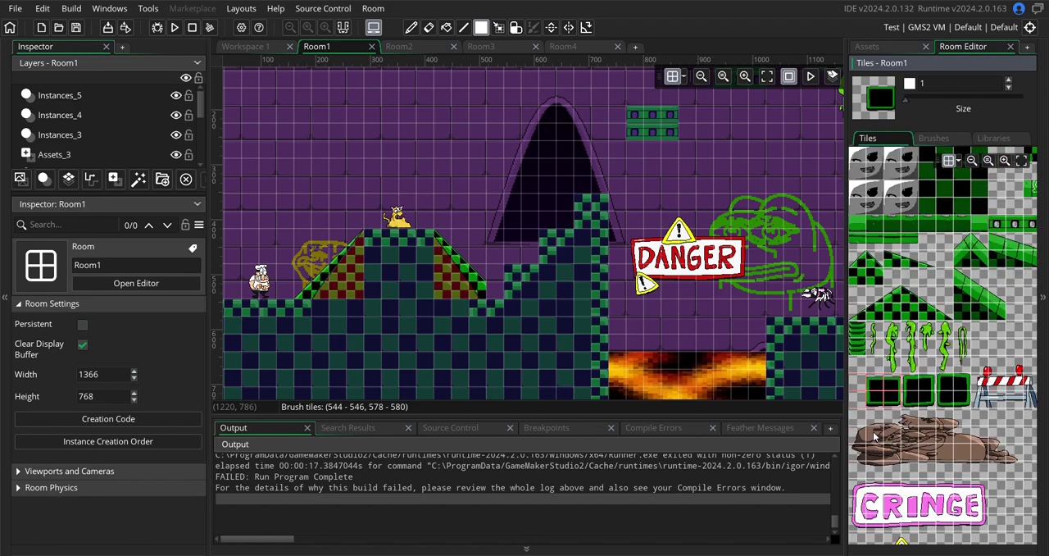
scroll(874, 437, down, 1)
drag(980, 311, 1031, 351)
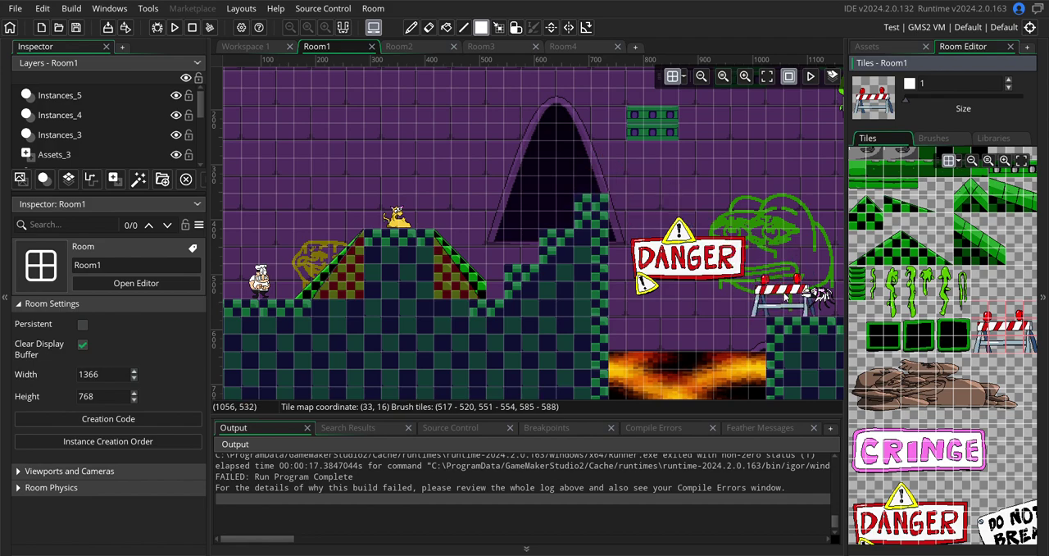
key(ctrl+alt+2)
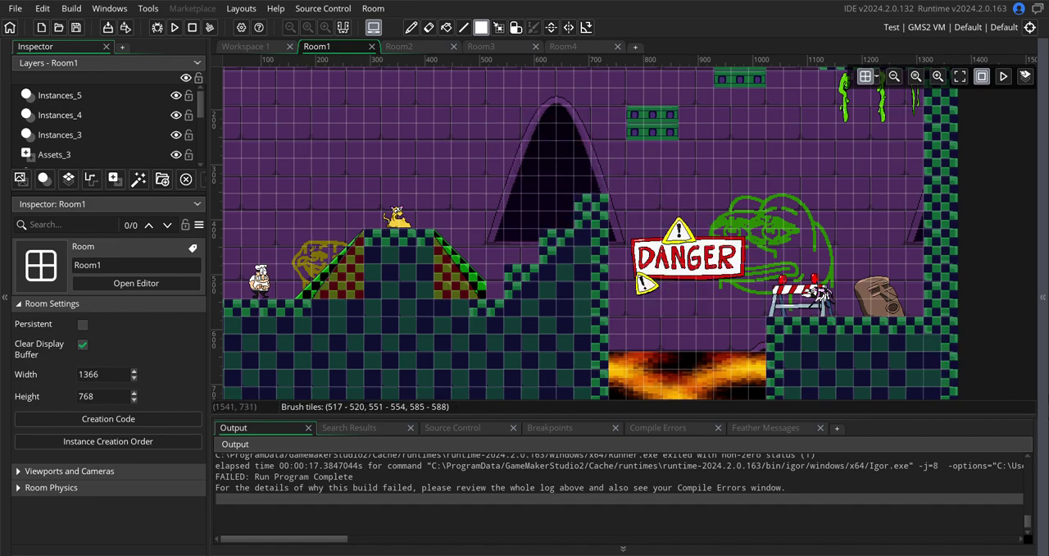
click(1043, 297)
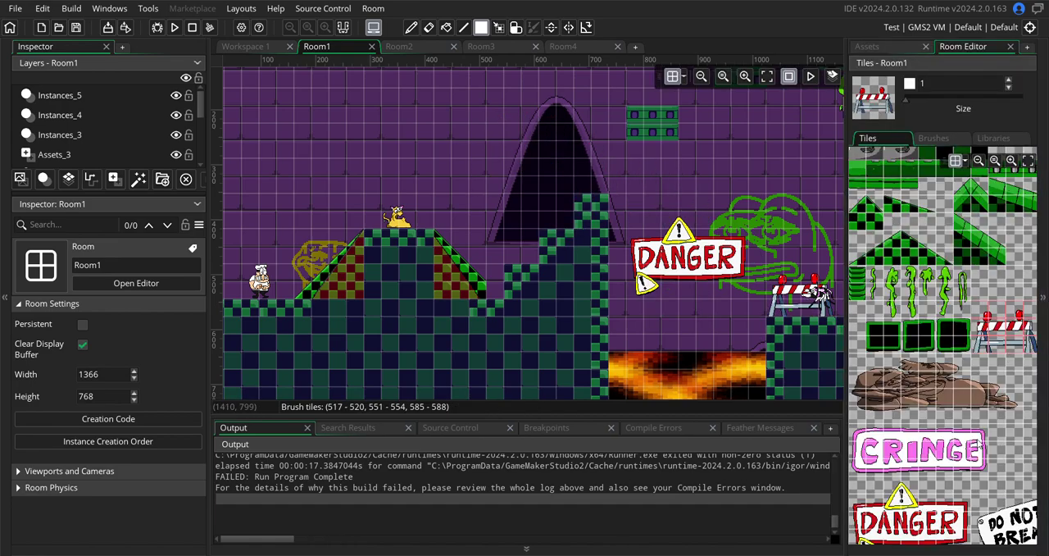
scroll(953, 374, down, 1)
scroll(951, 364, up, 1)
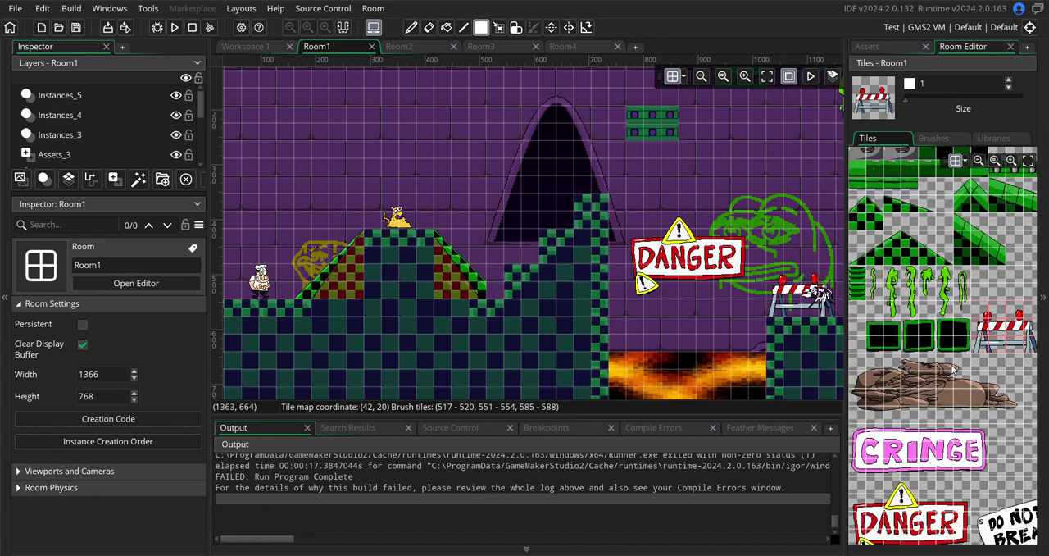
scroll(949, 384, up, 2)
scroll(950, 383, up, 1)
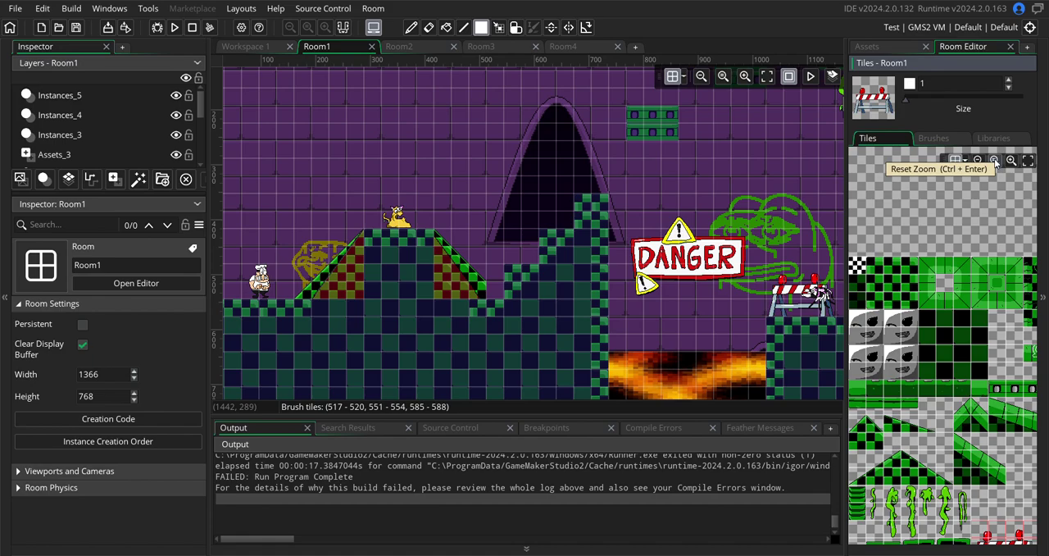
Zoom out the tileset, clear the brush, and load the green pipe tiles as Room1's brush
click(1029, 162)
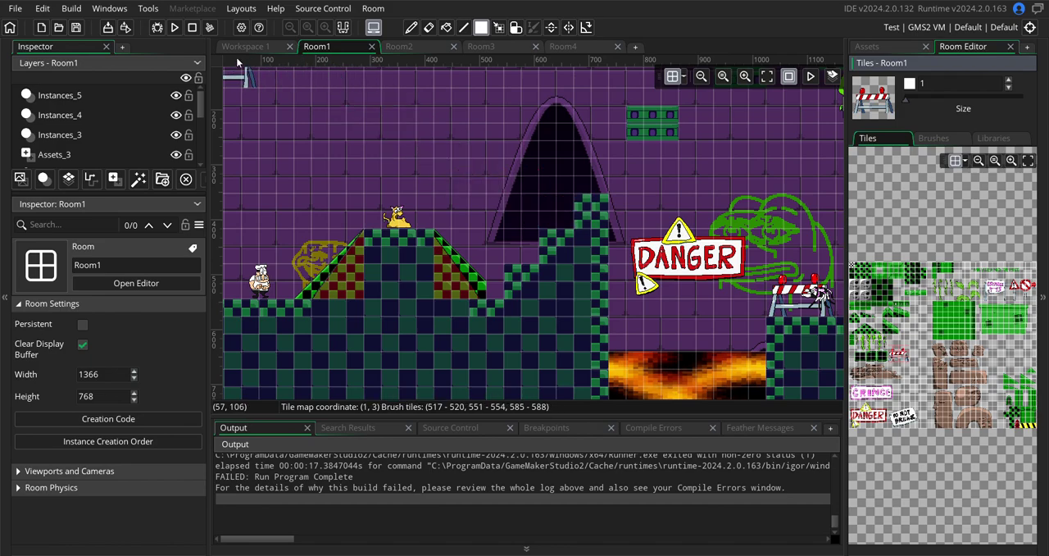
click(853, 268)
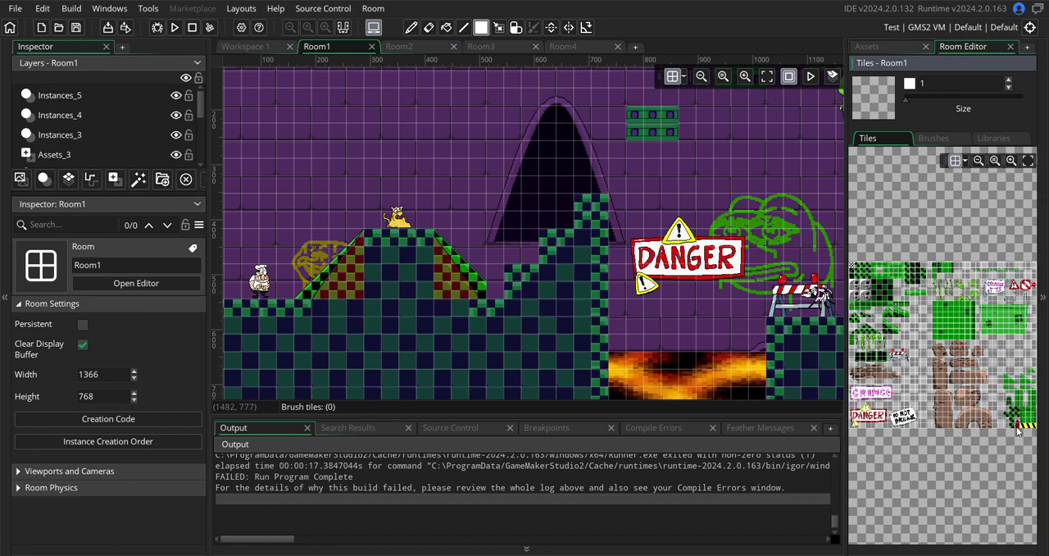
drag(1024, 428, 1033, 427)
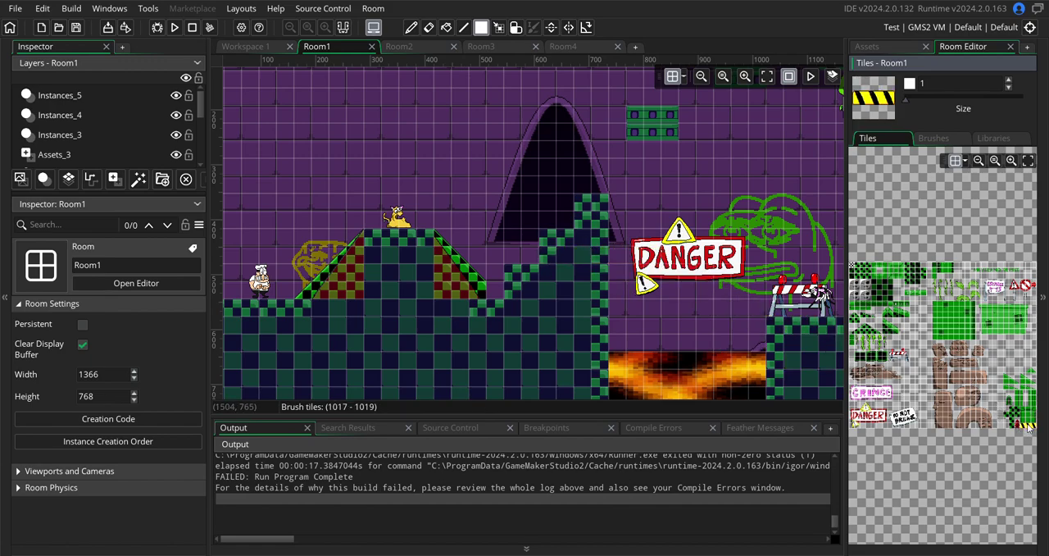
drag(1025, 426, 1035, 414)
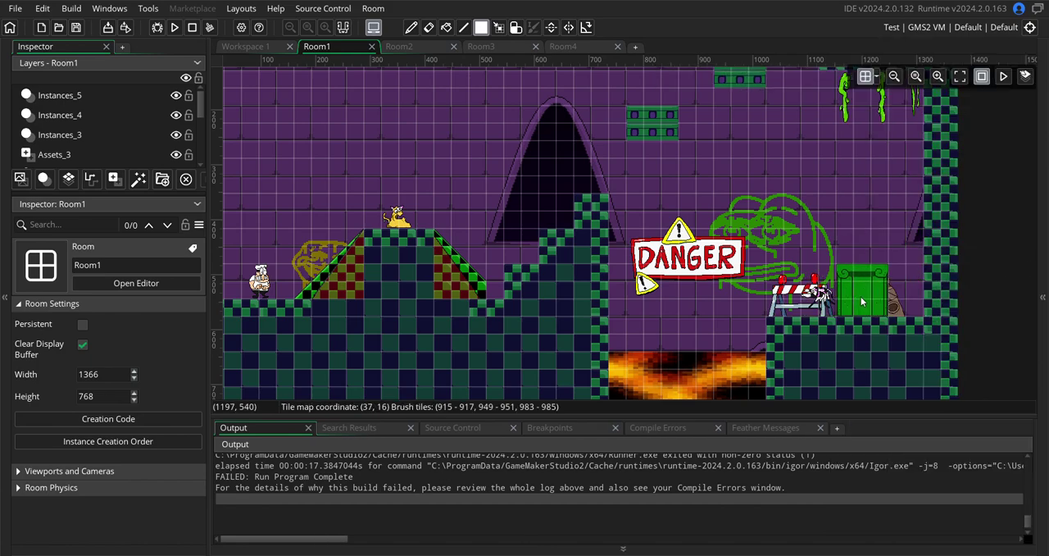
click(406, 45)
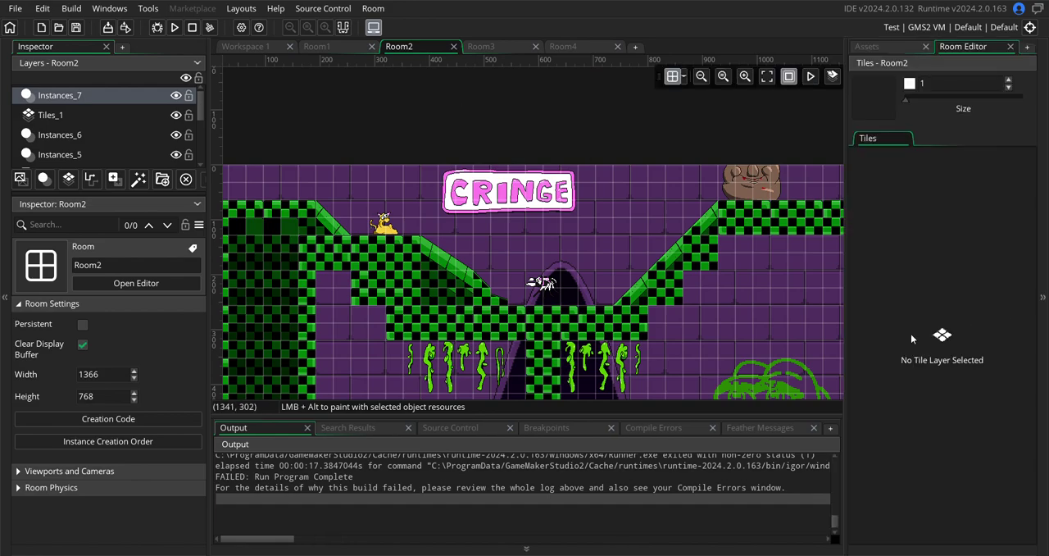
Stamp the green pipe on Room2's middle platform in Tiles_1, then glance at Room4 and Room3
click(67, 113)
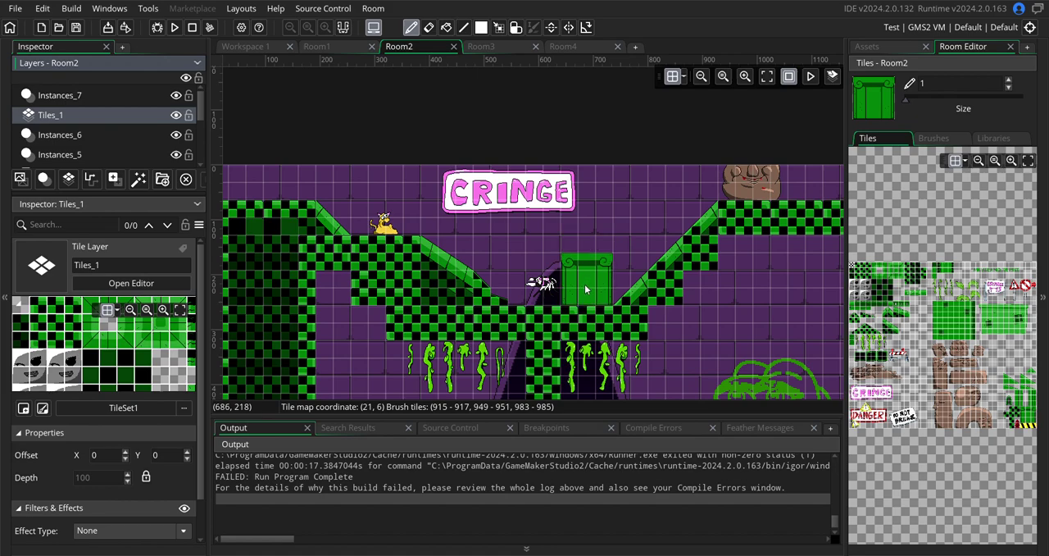
click(579, 284)
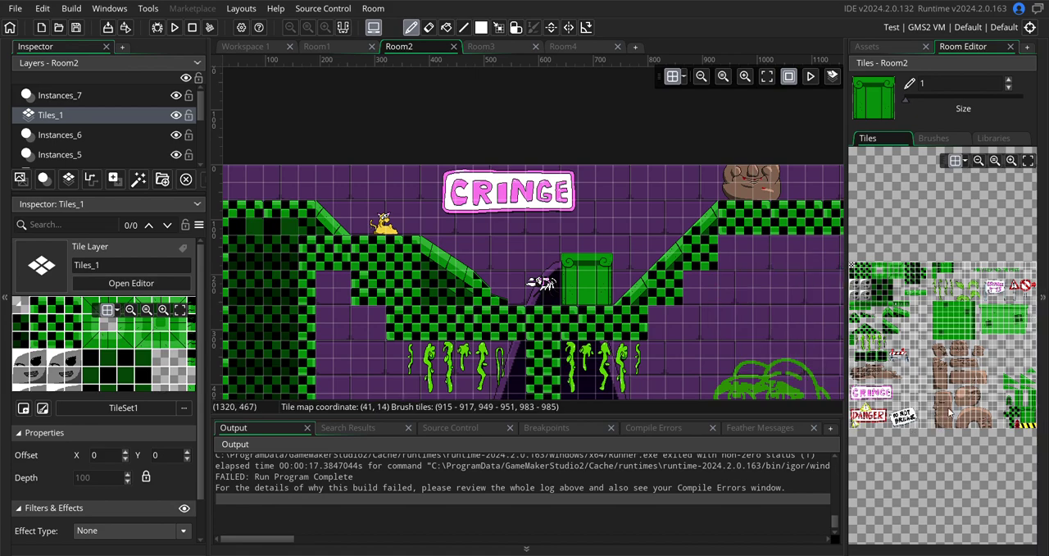
scroll(524, 262, down, 4)
scroll(484, 314, down, 1)
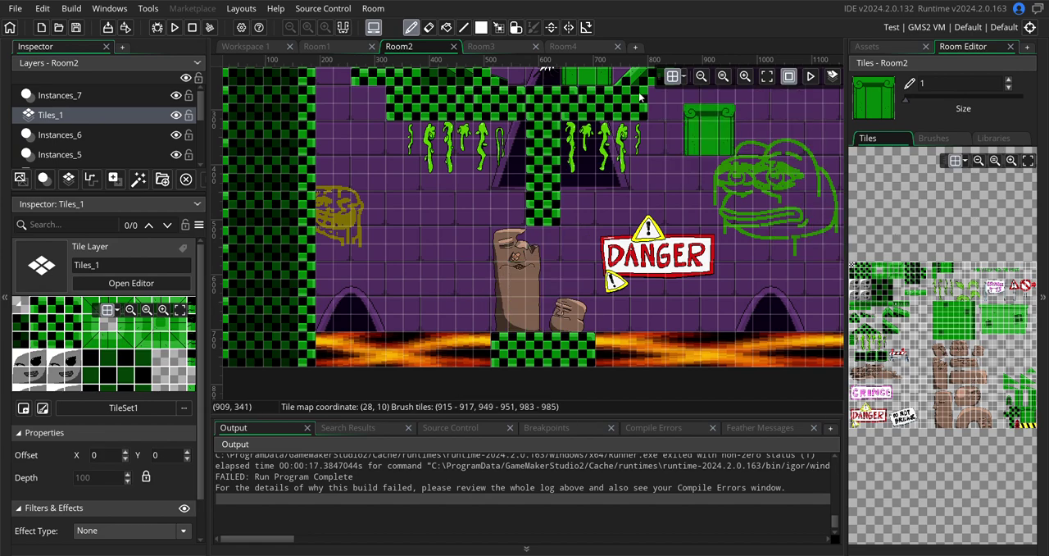
click(563, 46)
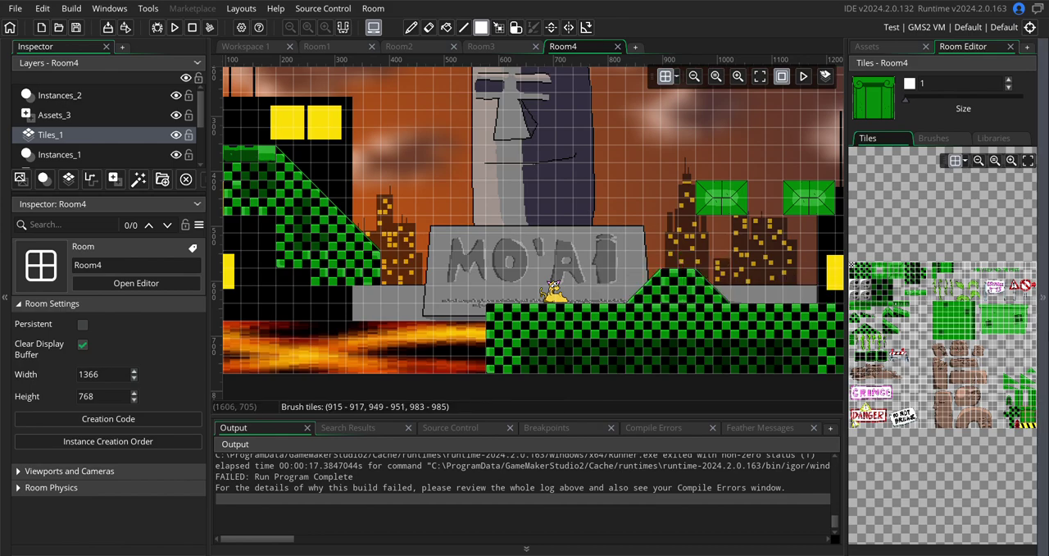
click(1042, 296)
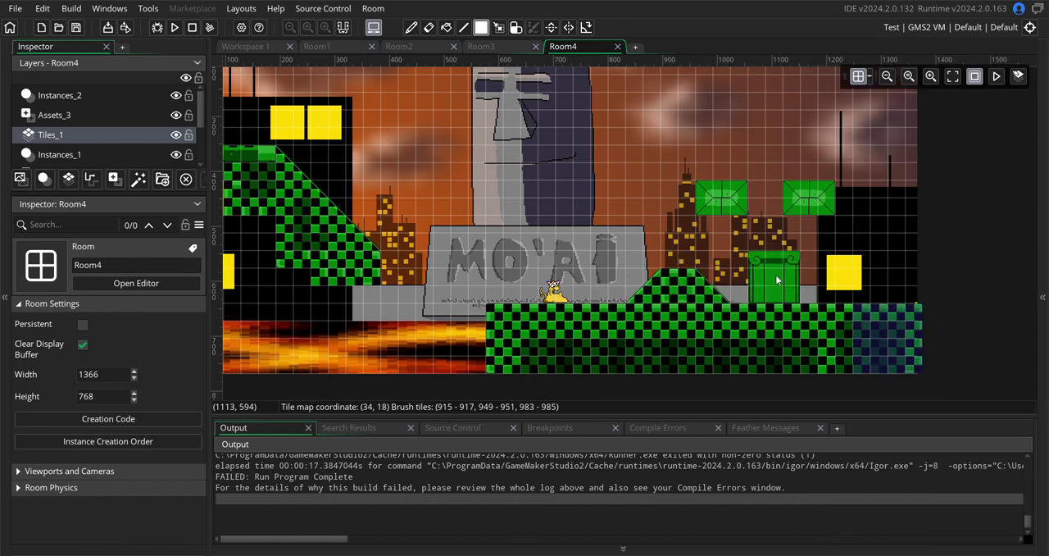
click(485, 49)
click(399, 46)
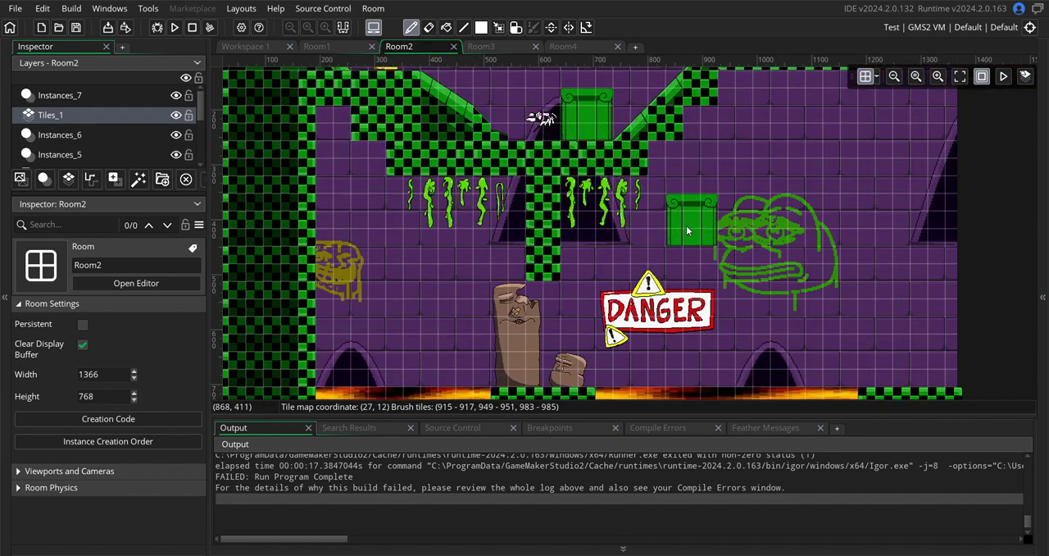
scroll(686, 225, up, 5)
key(ctrl+alt+r)
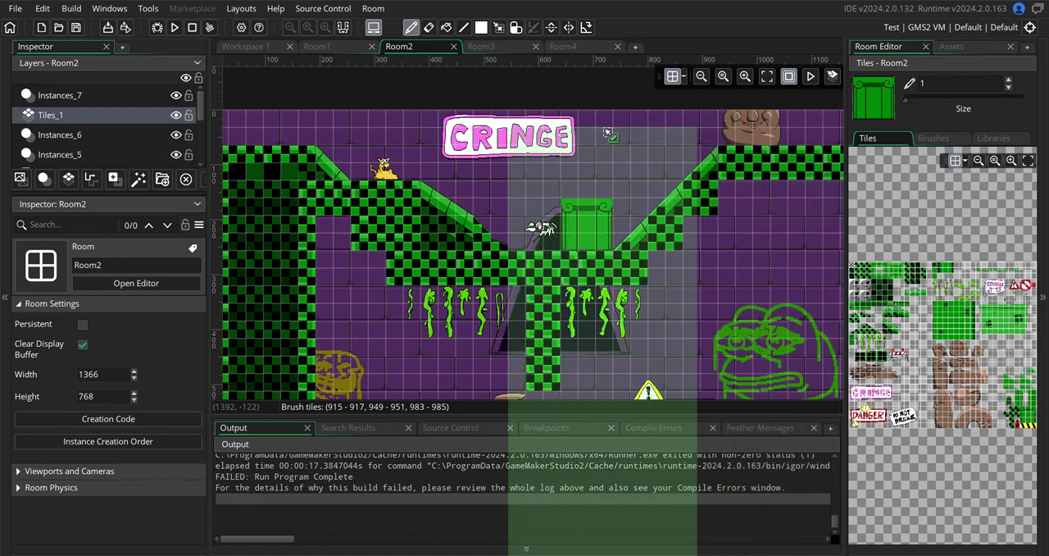
Place obj_ground over the middle pipe on a new instance layer, scaled 1.5 by 0.5
drag(972, 47, 577, 169)
click(732, 151)
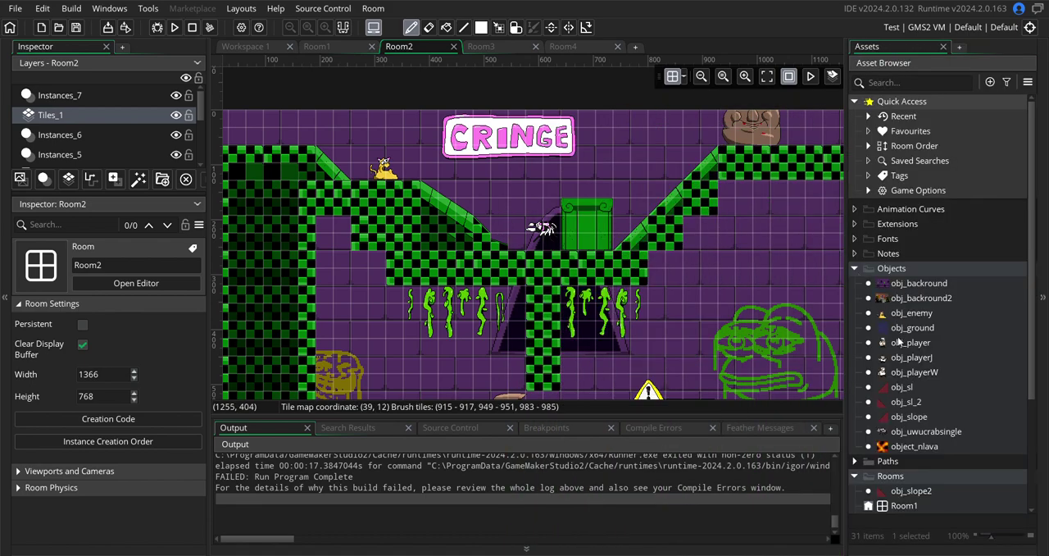
drag(913, 327, 574, 212)
click(558, 304)
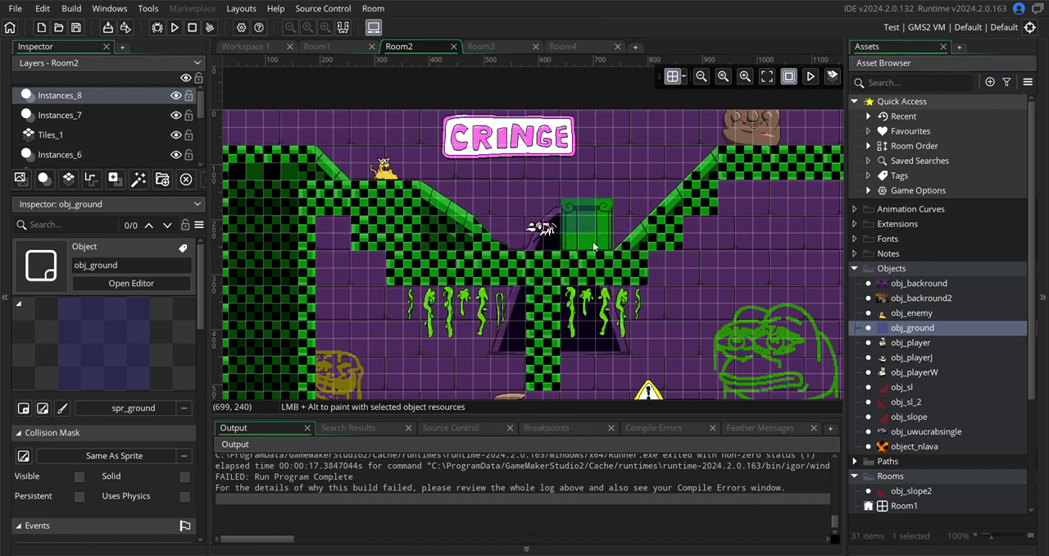
click(588, 218)
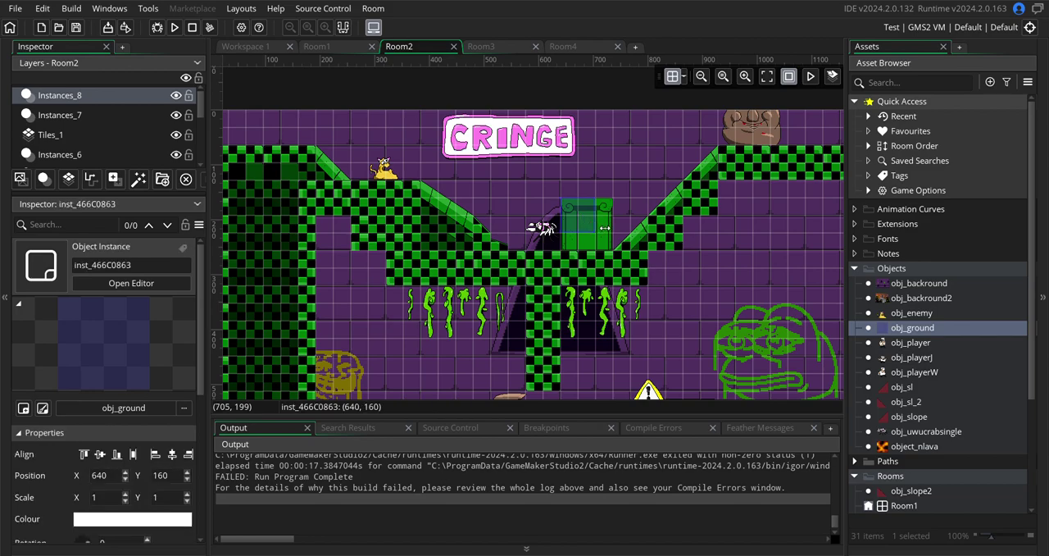
drag(616, 228, 624, 228)
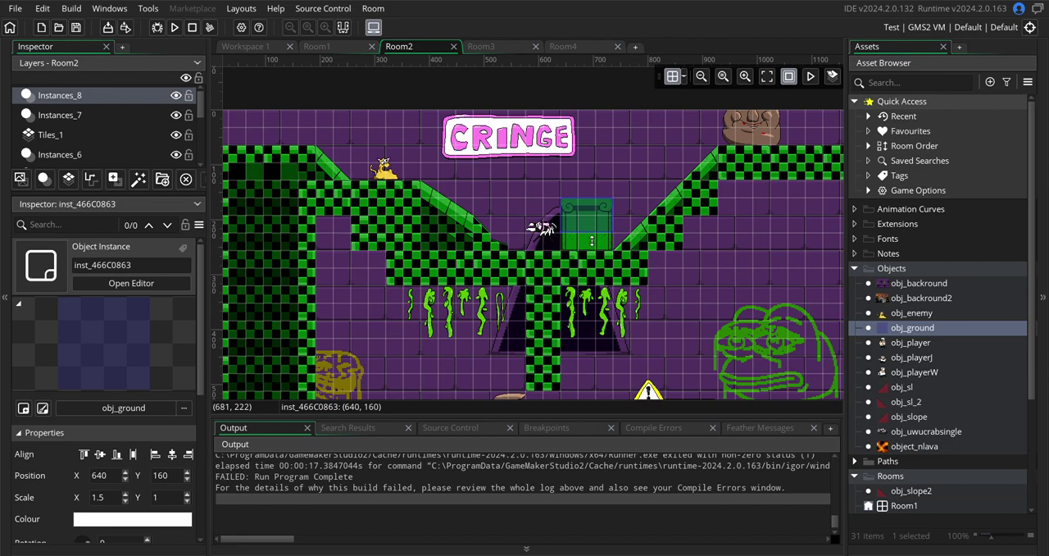
drag(593, 224, 597, 213)
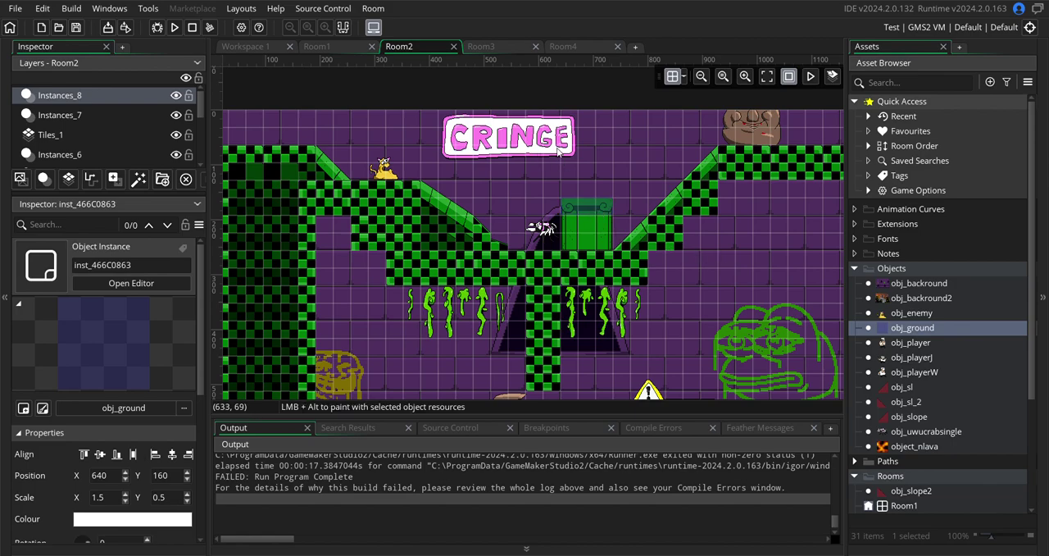
click(70, 119)
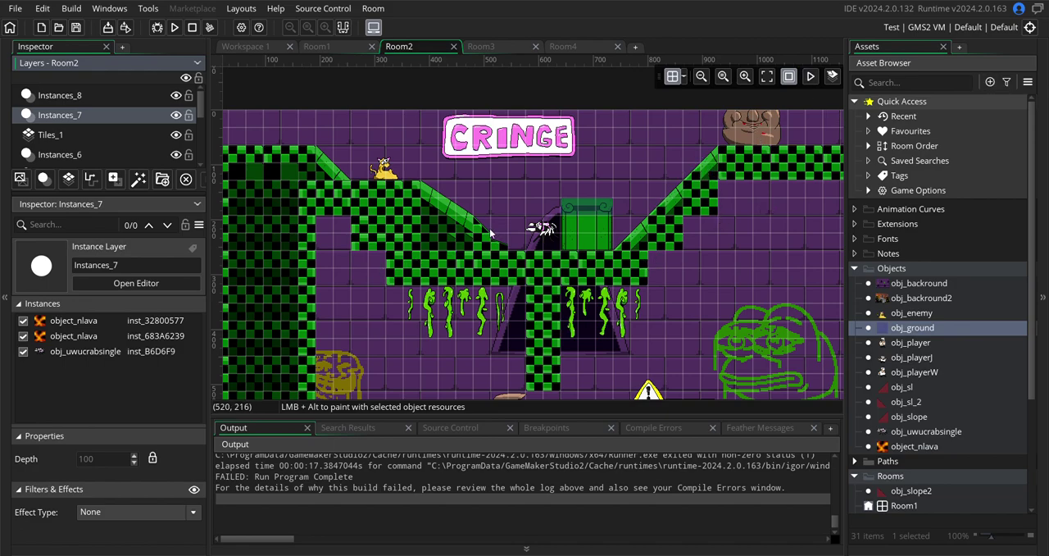
scroll(479, 223, down, 2)
scroll(491, 238, down, 2)
scroll(508, 257, up, 2)
In Room4, paint a green pipe on the right hill, then erase it with the empty tile
click(569, 47)
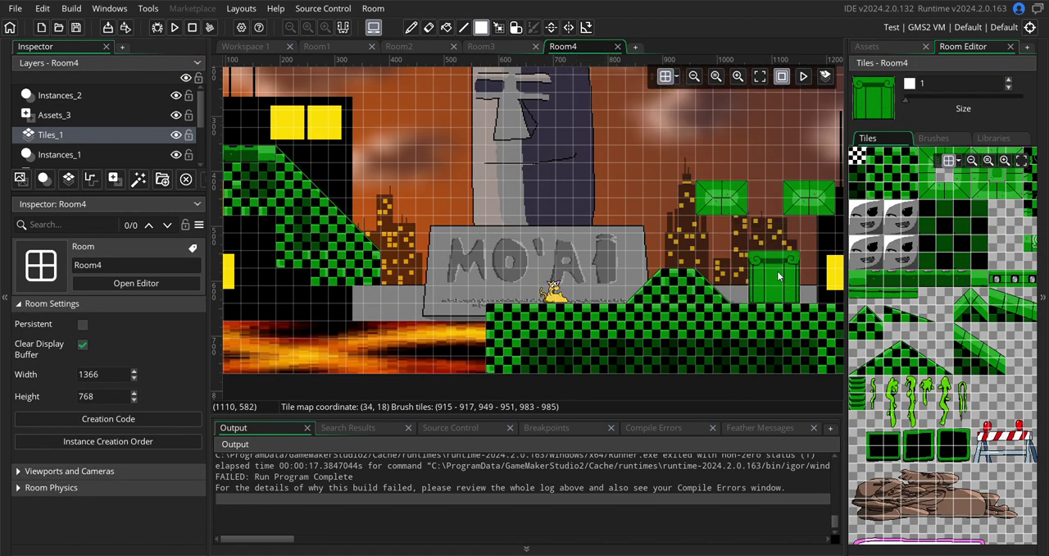
click(777, 271)
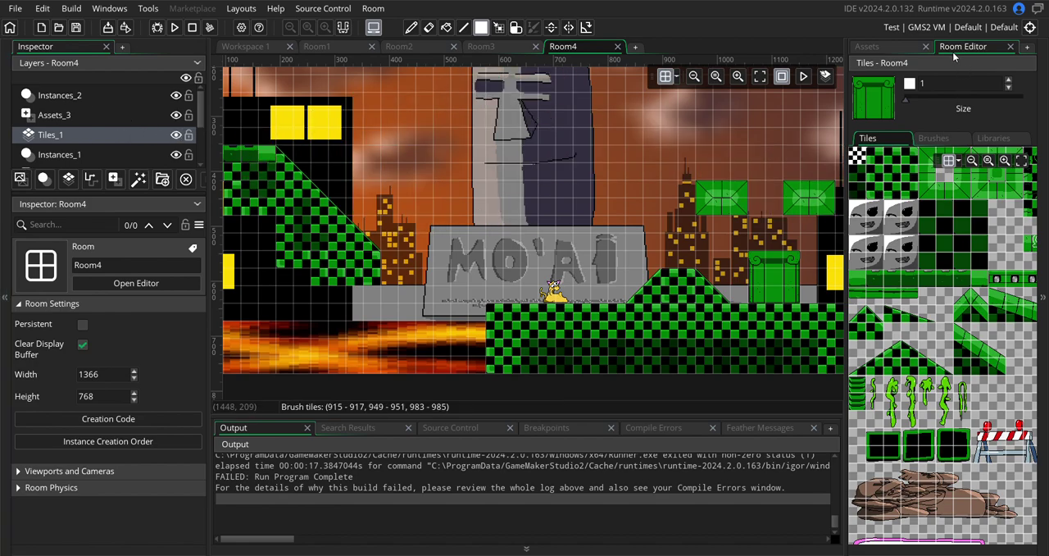
scroll(875, 304, up, 3)
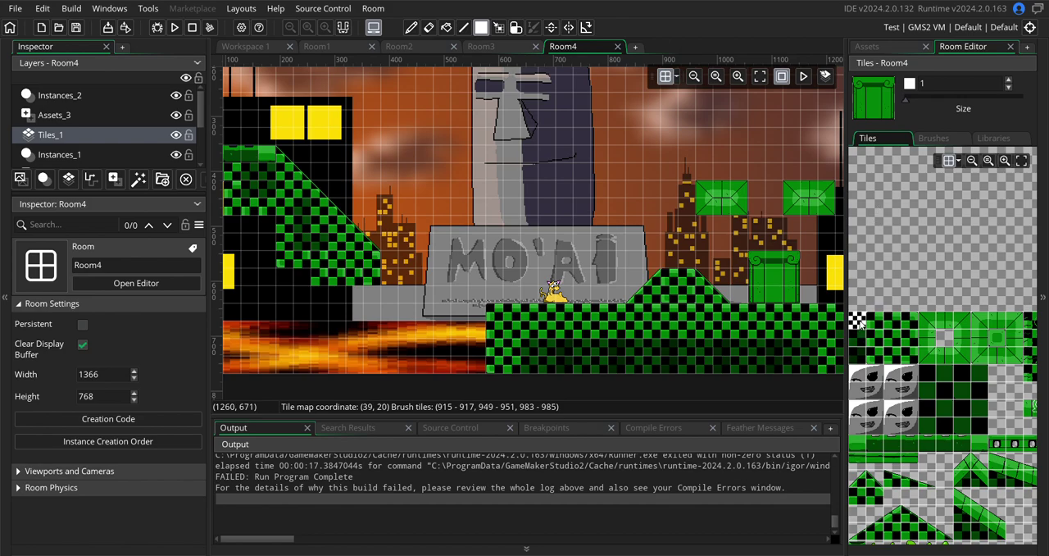
click(858, 321)
drag(764, 284, 759, 270)
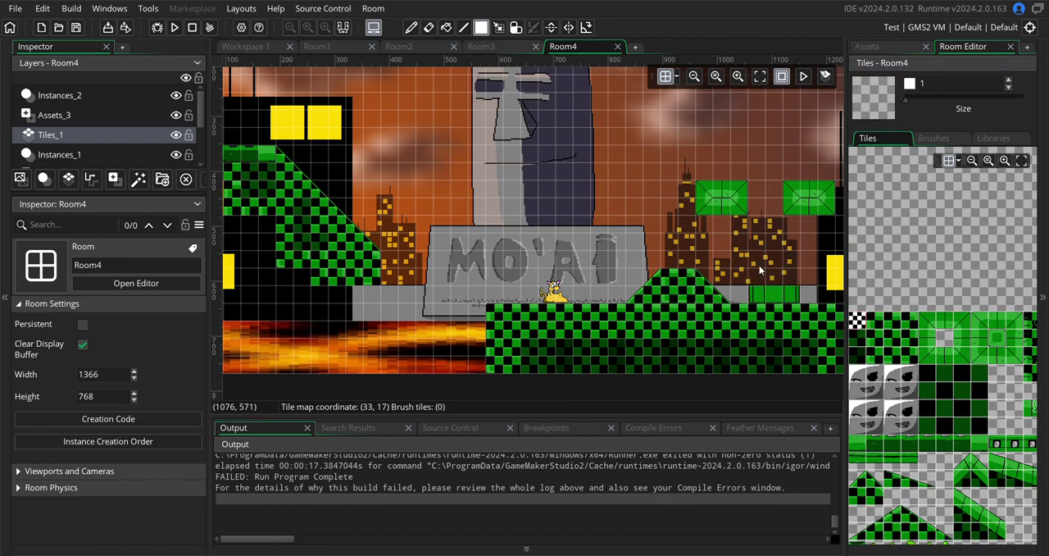
key(ctrl+z)
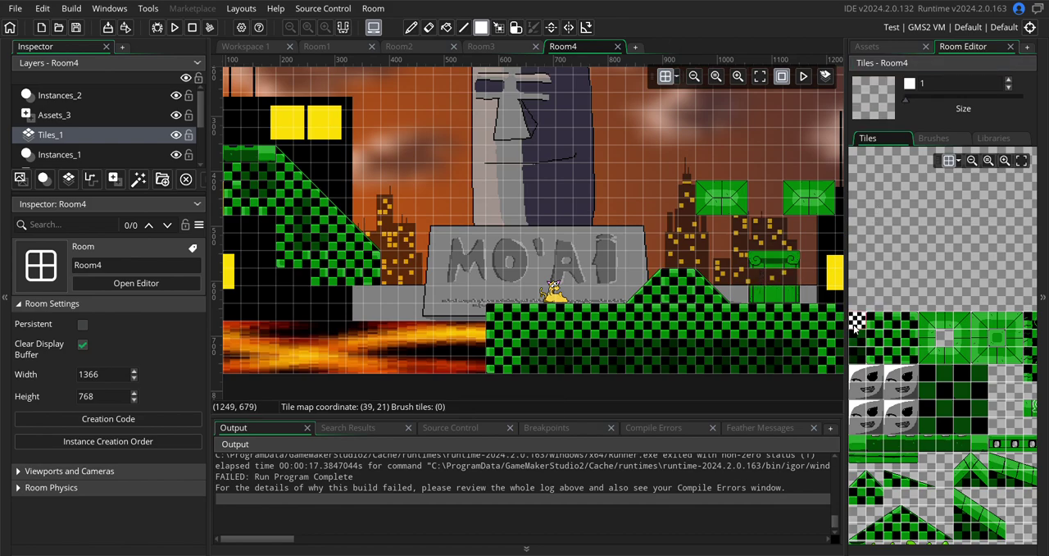
drag(759, 276, 766, 262)
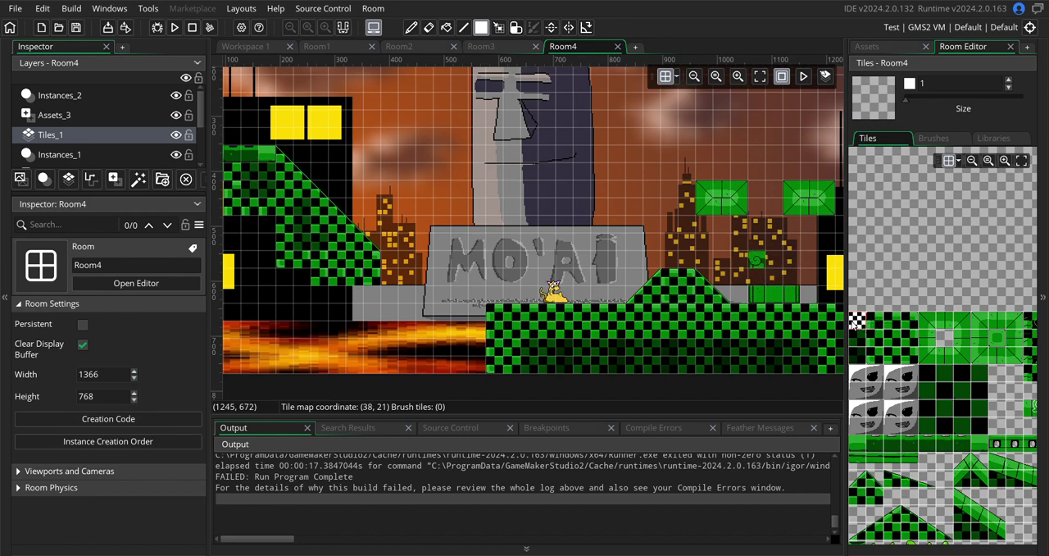
click(857, 320)
click(759, 300)
click(789, 293)
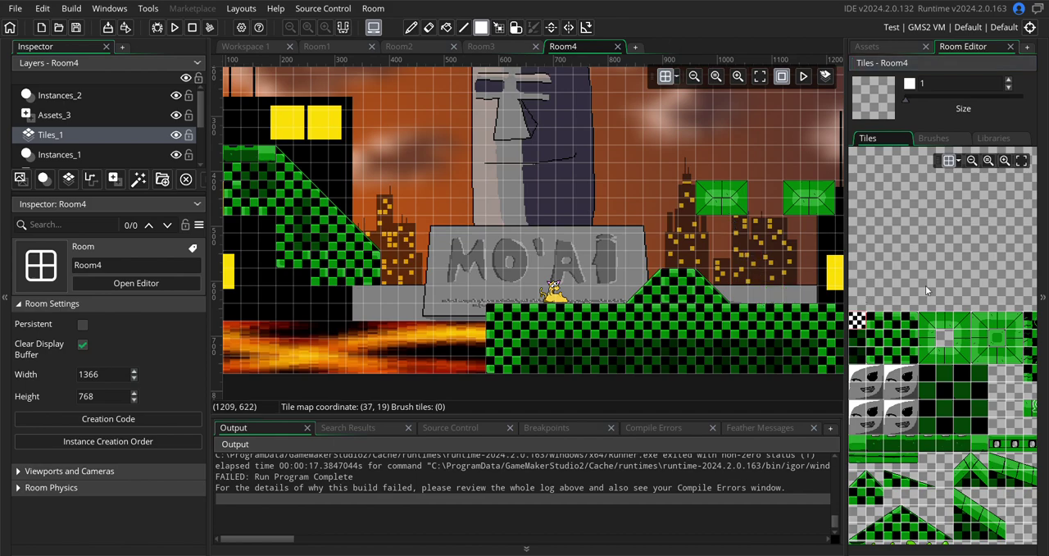